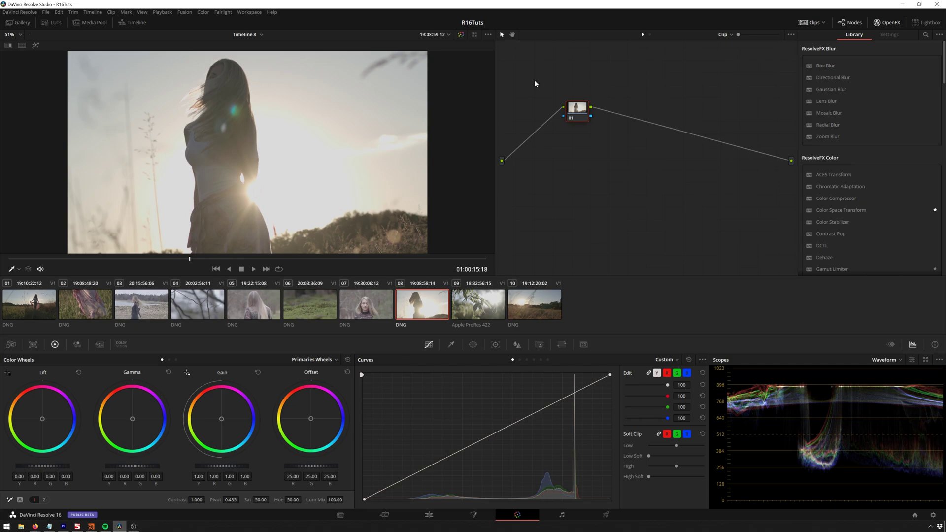
Step: Preview clips 01 through 07 in the viewer and scopes, ending on clip 07
{"action": "left_click", "coordinate": [32, 302]}
{"action": "left_click", "coordinate": [86, 304]}
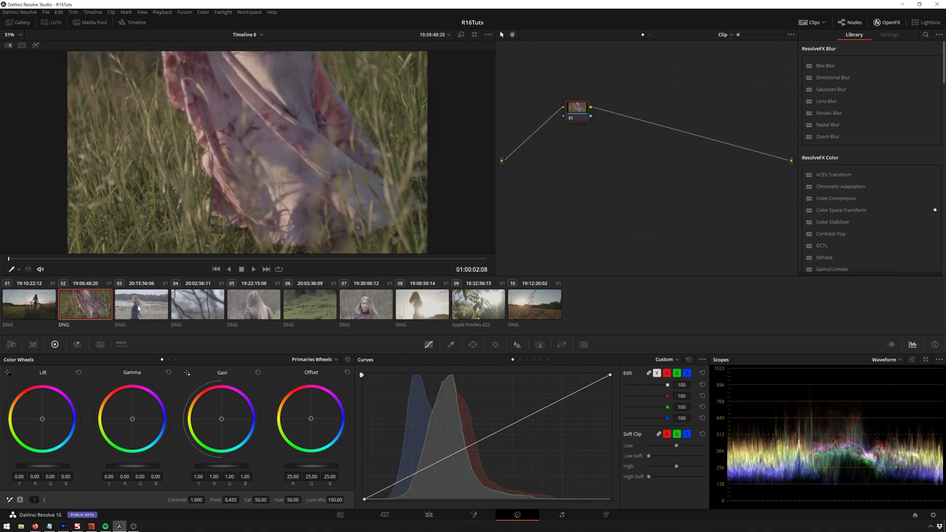
{"action": "left_click", "coordinate": [143, 305]}
{"action": "left_click", "coordinate": [204, 309]}
{"action": "left_click", "coordinate": [254, 304]}
{"action": "left_click", "coordinate": [310, 304]}
{"action": "left_click", "coordinate": [366, 304]}
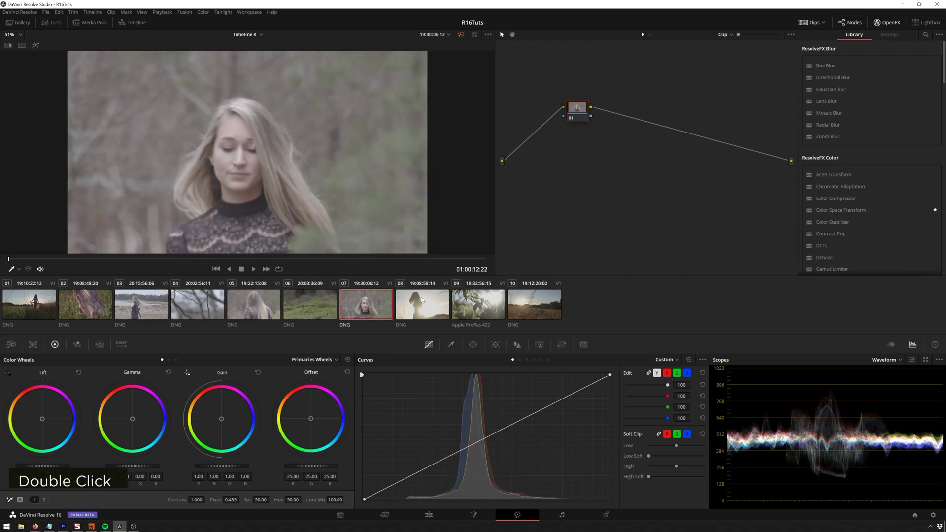
Step: Reposition node 01 in the clip node graph
{"action": "left_click_drag", "start_coordinate": [736, 215], "coordinate": [629, 138]}
{"action": "scroll", "coordinate": [892, 78], "scroll_direction": "down", "scroll_amount": 15}
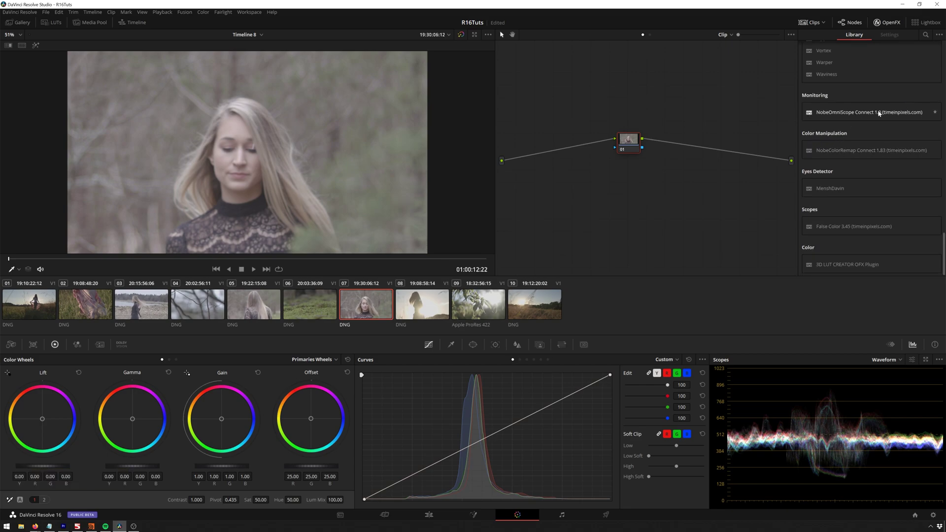
{"action": "left_click_drag", "start_coordinate": [629, 139], "coordinate": [604, 150]}
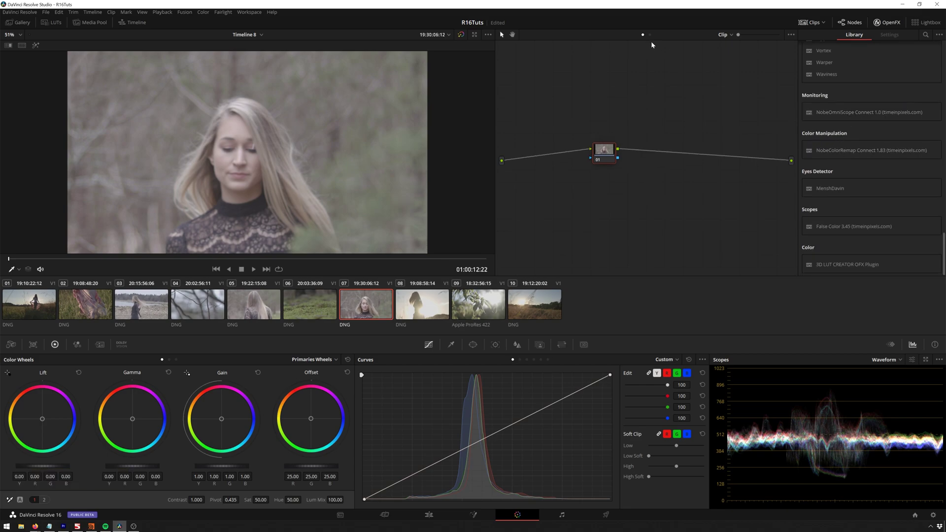
{"action": "double_click", "coordinate": [675, 140]}
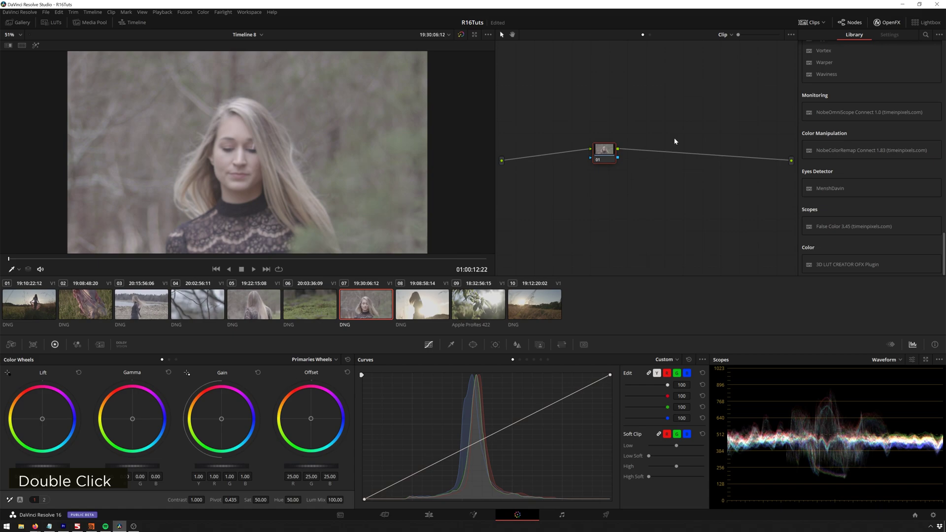
Step: Add a timeline-level node and apply the NobeOmniScope Connect plugin to it
{"action": "left_click", "coordinate": [650, 35]}
{"action": "key", "text": "alt+s"}
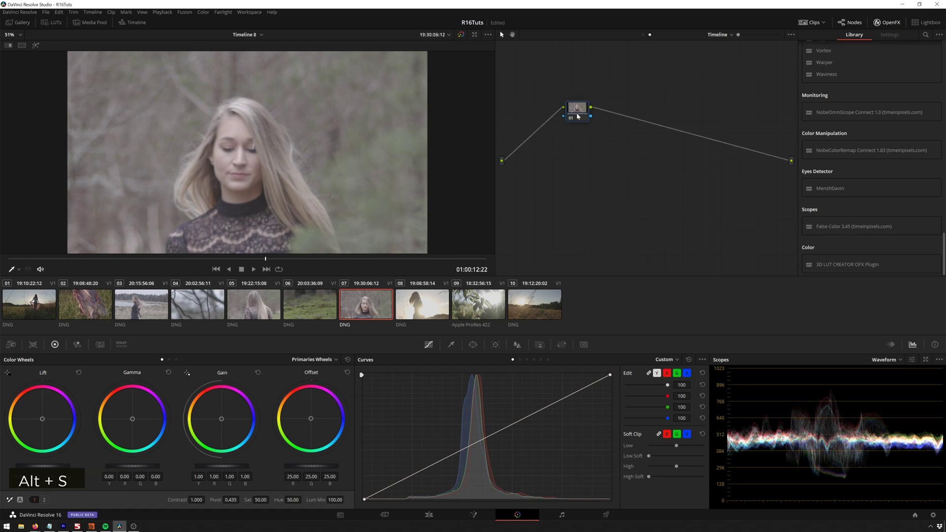
{"action": "left_click_drag", "start_coordinate": [580, 117], "coordinate": [615, 147]}
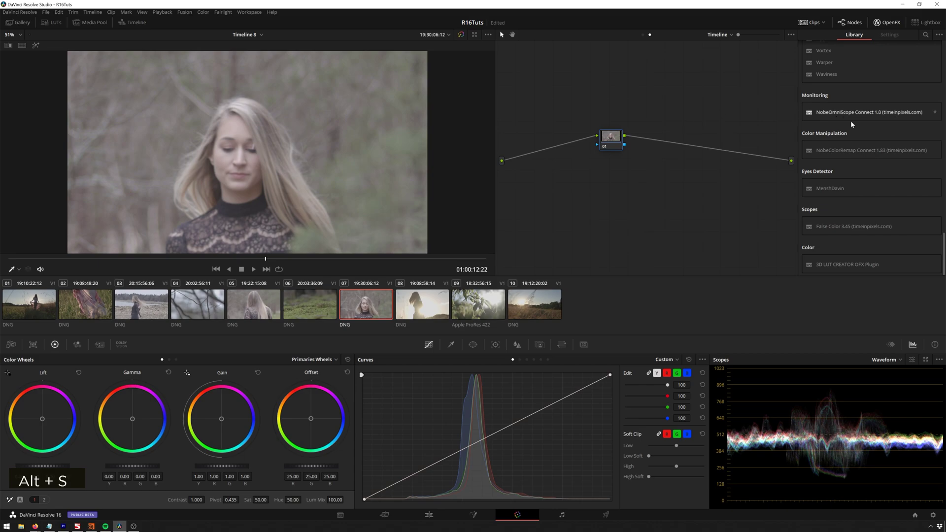
{"action": "left_click_drag", "start_coordinate": [858, 113], "coordinate": [776, 119]}
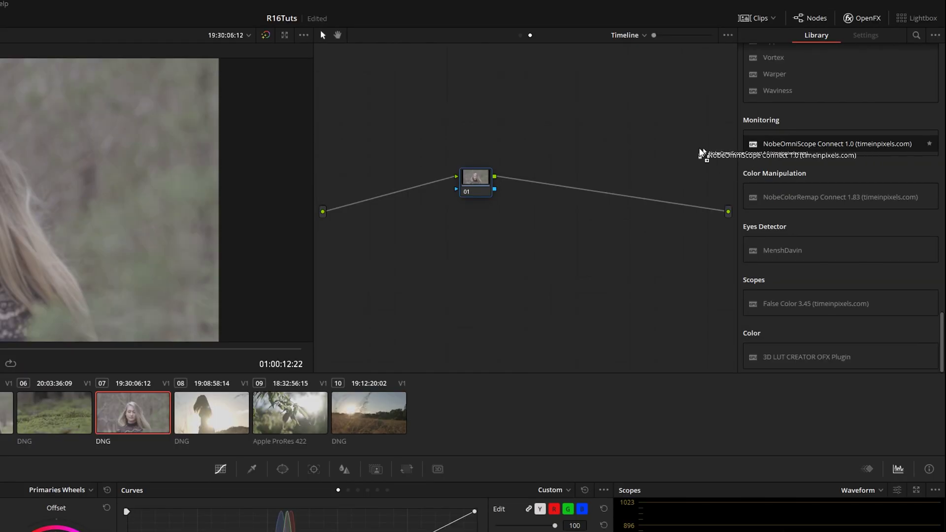
{"action": "left_click_drag", "start_coordinate": [701, 153], "coordinate": [476, 181]}
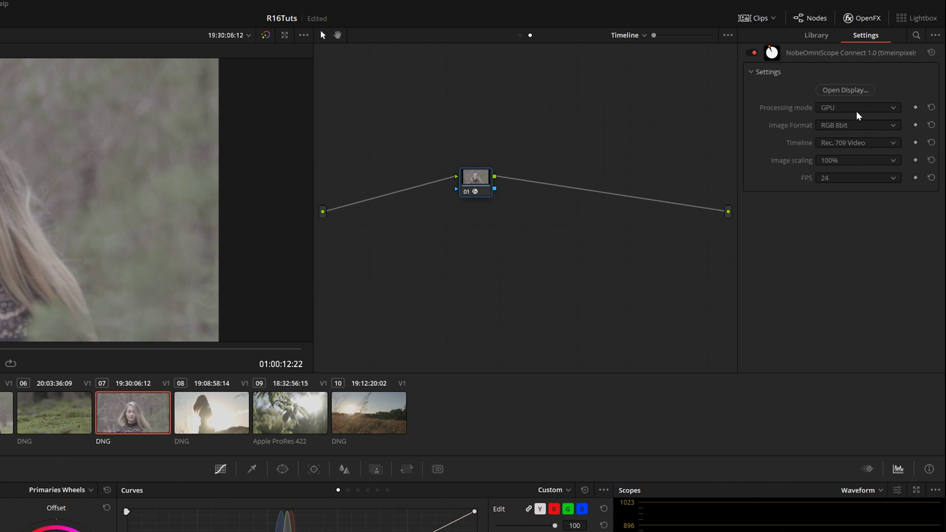
Step: Keep the plugin's timeline colour space at Rec. 709 Video
{"action": "left_click", "coordinate": [862, 143]}
{"action": "left_click", "coordinate": [862, 148]}
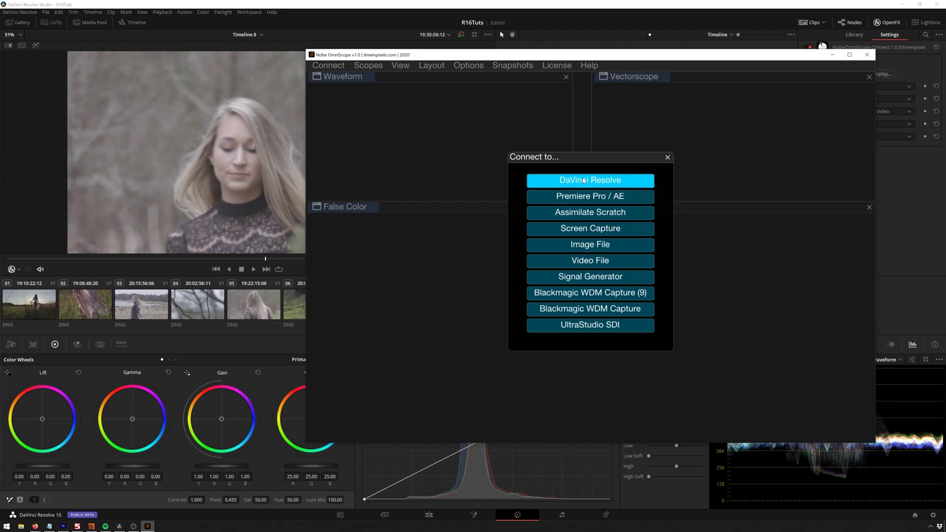
Step: Connect OmniScope to DaVinci Resolve, position its window, and play the clip to feed the scopes
{"action": "left_click", "coordinate": [588, 180]}
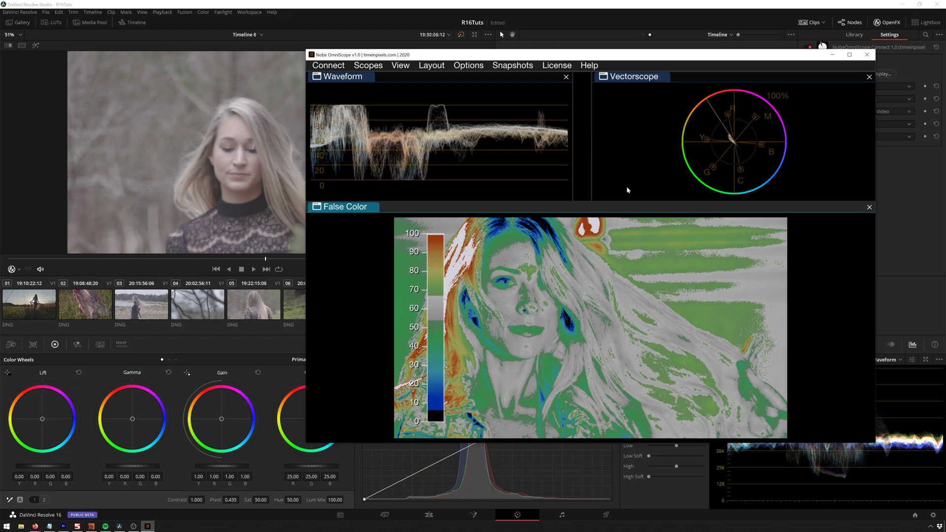
{"action": "left_click_drag", "start_coordinate": [613, 55], "coordinate": [574, 49]}
{"action": "key", "text": "space"}
{"action": "left_click", "coordinate": [209, 181]}
{"action": "key", "text": "space"}
{"action": "key", "text": "space"}
{"action": "key", "text": "space"}
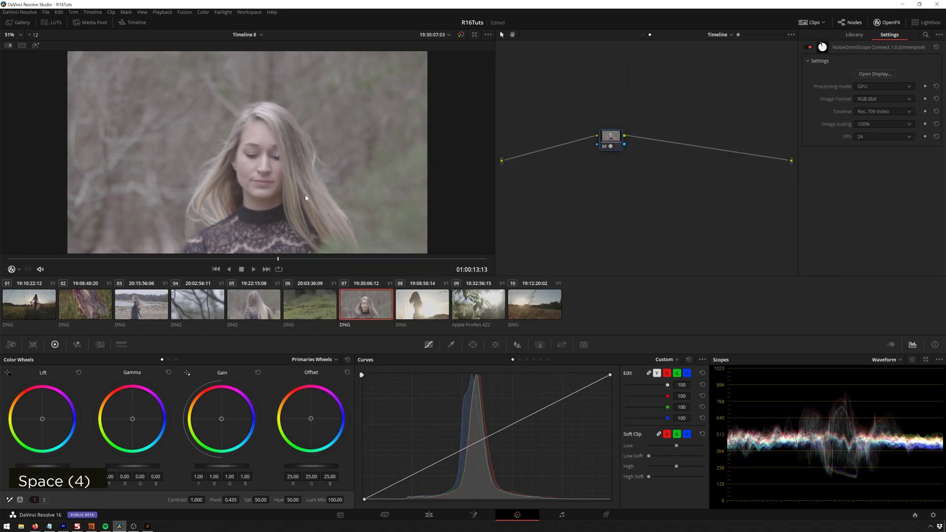
{"action": "key", "text": "alt+Tab"}
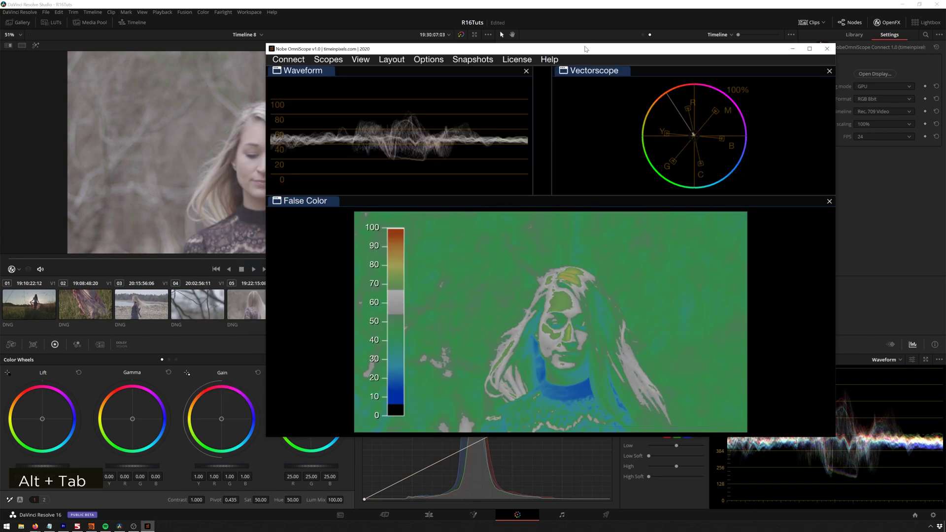
{"action": "left_click_drag", "start_coordinate": [583, 49], "coordinate": [635, 57]}
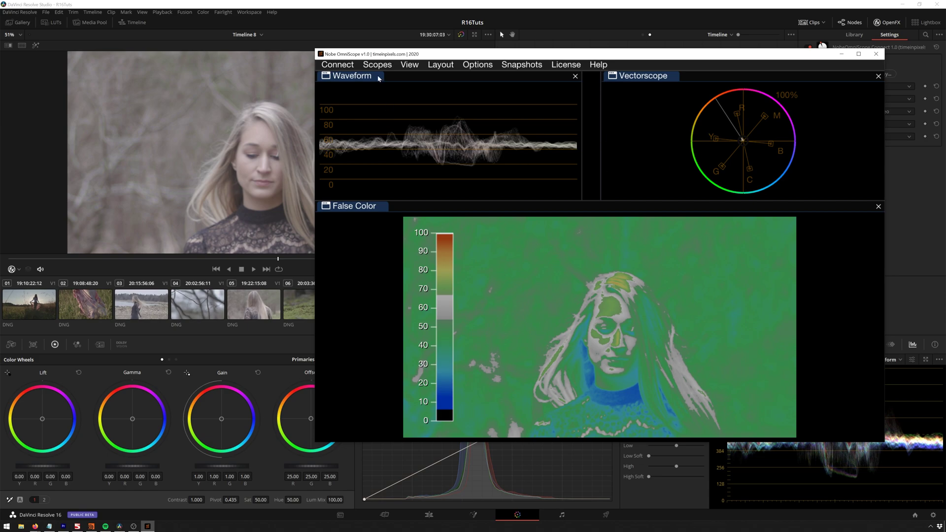
Step: Add a Source Signal scope docked beside False Color, then remove it again
{"action": "left_click", "coordinate": [381, 65]}
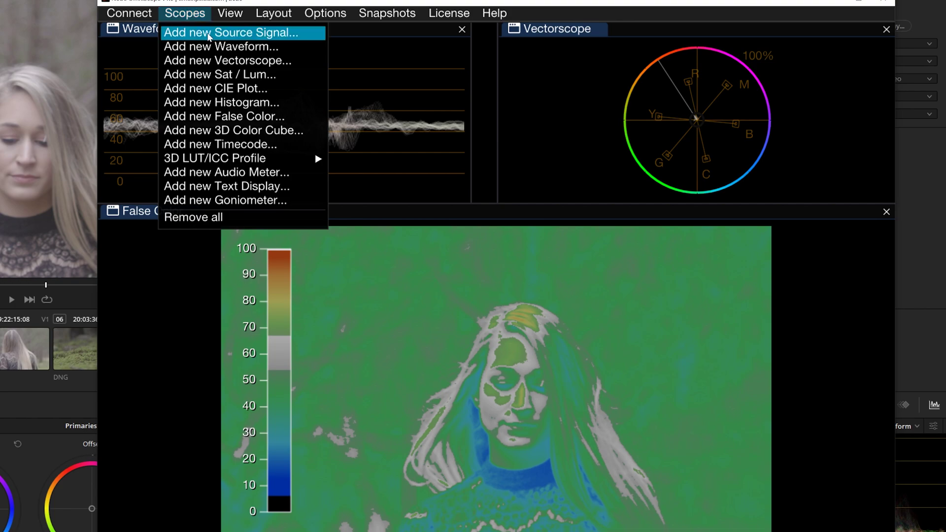
{"action": "left_click", "coordinate": [210, 34]}
{"action": "left_click_drag", "start_coordinate": [552, 27], "coordinate": [540, 376]}
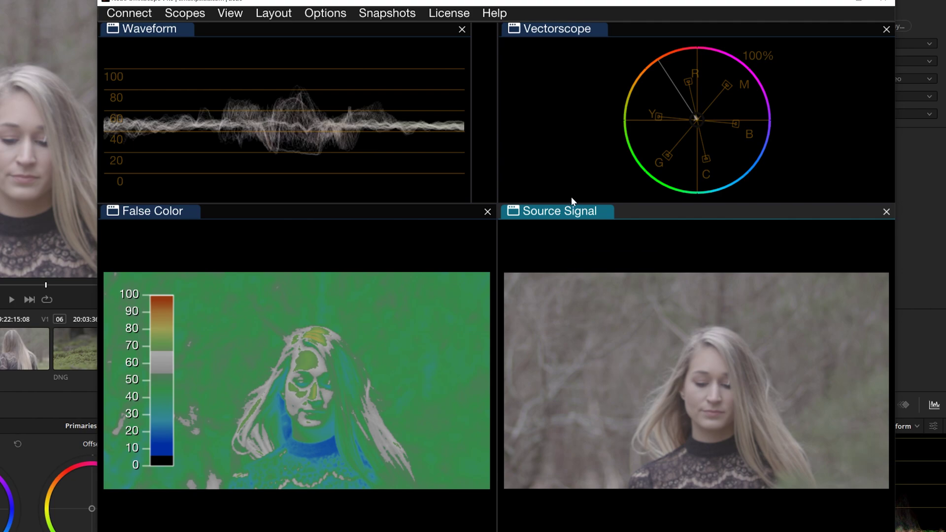
{"action": "left_click_drag", "start_coordinate": [606, 212], "coordinate": [338, 54]}
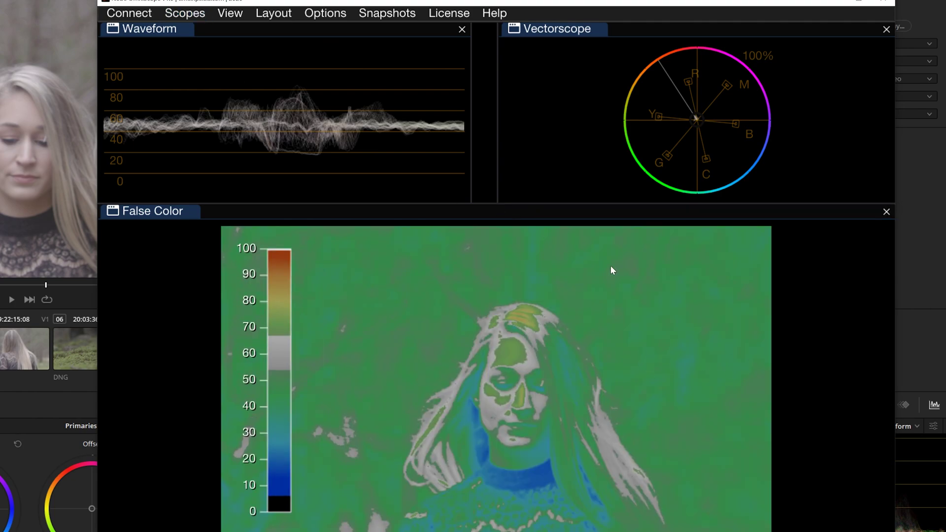
{"action": "left_click", "coordinate": [185, 13]}
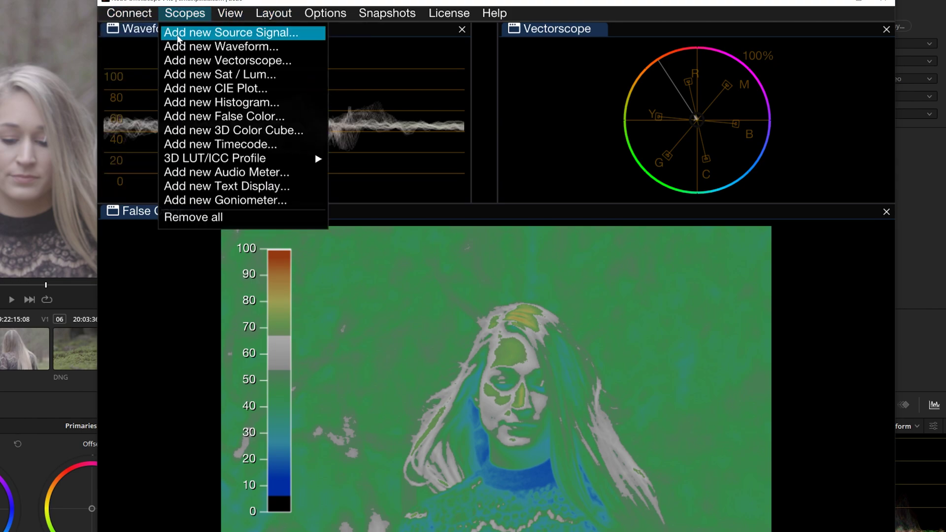
Step: Add a 3D Color Cube scope, move its window up and right, and orbit the cube
{"action": "left_click", "coordinate": [286, 131]}
{"action": "left_click_drag", "start_coordinate": [353, 122], "coordinate": [549, 112]}
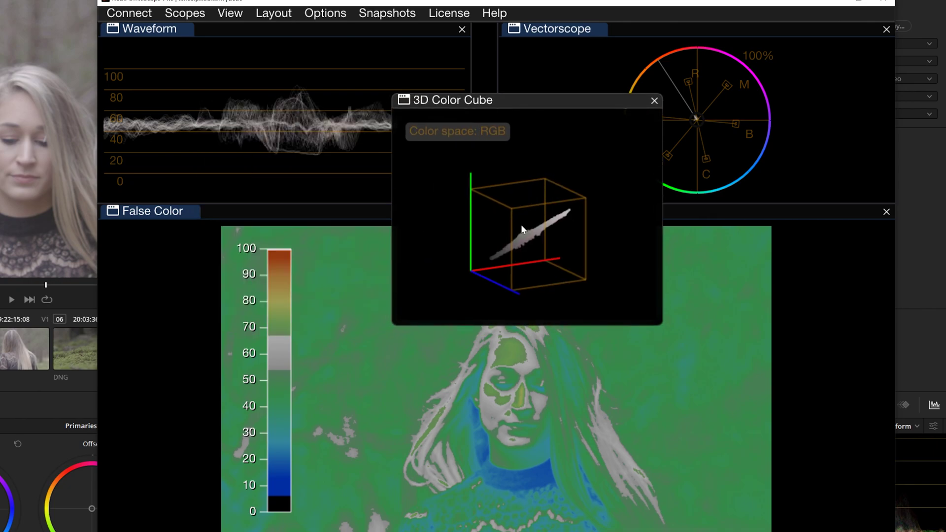
{"action": "left_click_drag", "start_coordinate": [522, 224], "coordinate": [526, 261]}
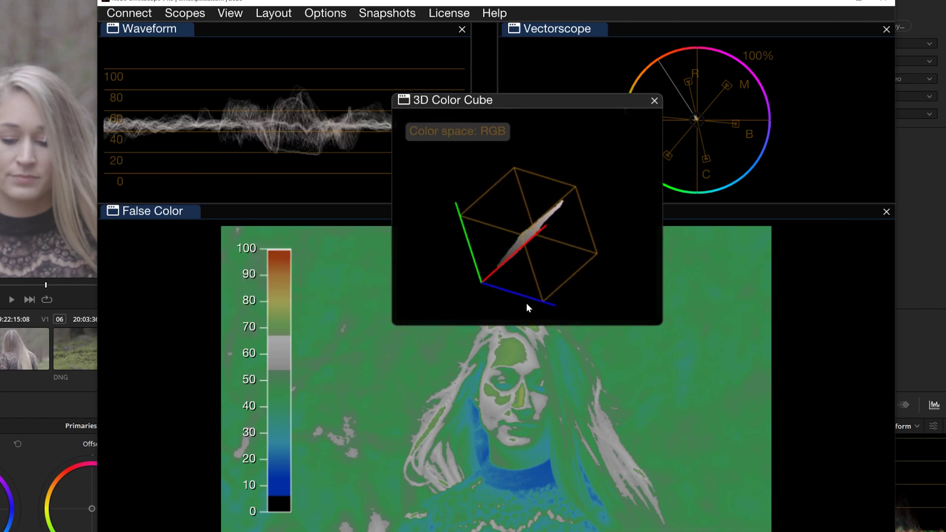
{"action": "left_click_drag", "start_coordinate": [520, 303], "coordinate": [471, 258]}
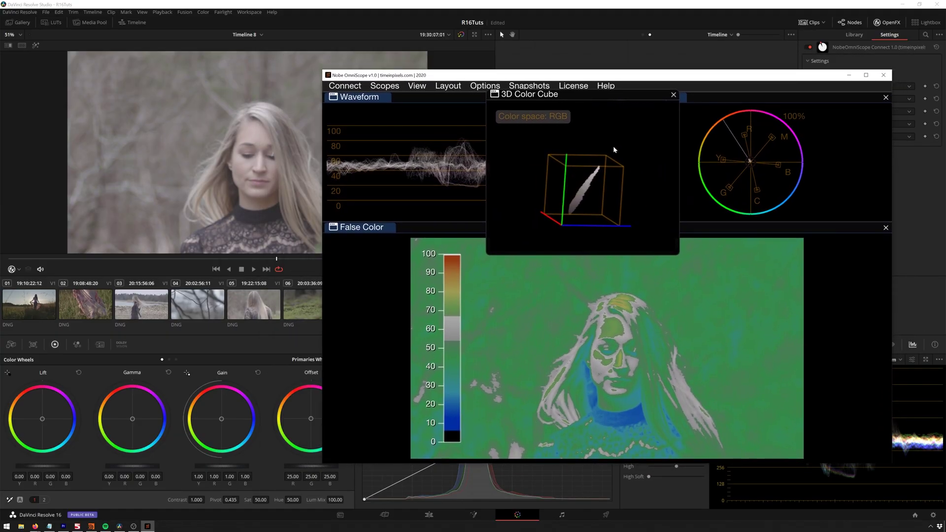
Step: Select node 01 in Resolve, push the clip's Offset strongly toward green, and play it
{"action": "left_click", "coordinate": [644, 35]}
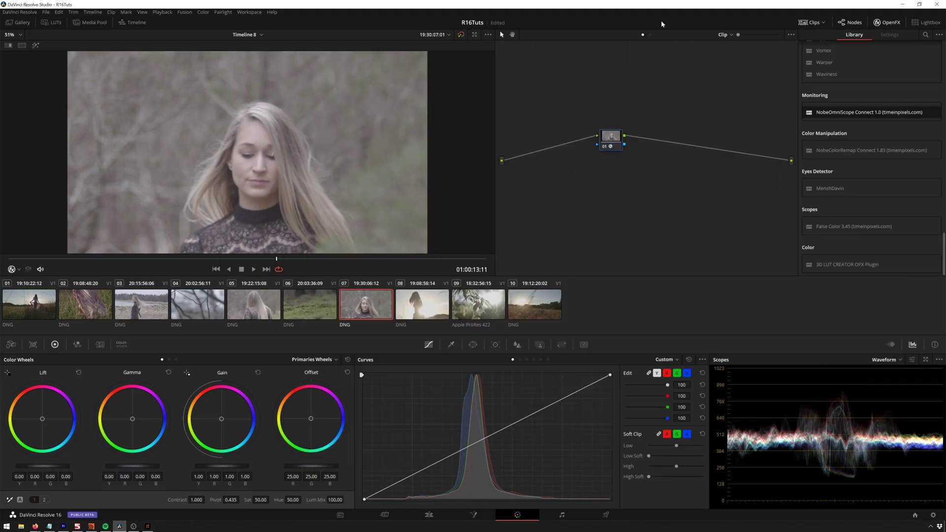
{"action": "left_click_drag", "start_coordinate": [615, 160], "coordinate": [613, 158]}
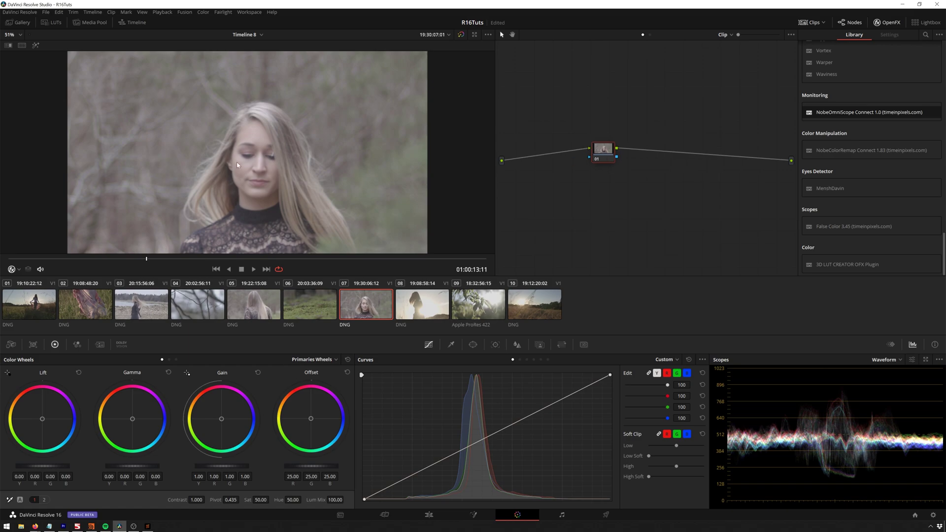
{"action": "left_click_drag", "start_coordinate": [313, 420], "coordinate": [290, 447]}
{"action": "key", "text": "space"}
Step: Orbit the 3D Color Cube in OmniScope to inspect the green shift
{"action": "key", "text": "alt+Tab"}
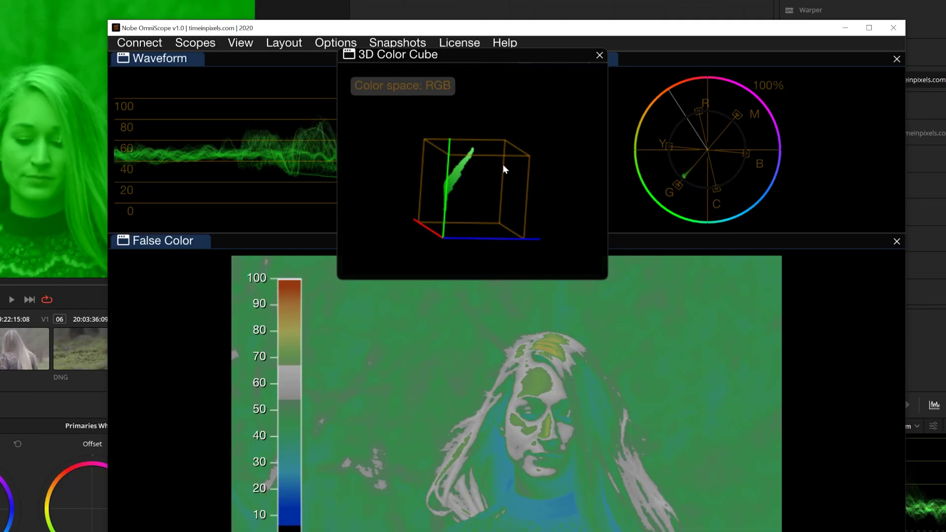
{"action": "left_click_drag", "start_coordinate": [604, 166], "coordinate": [572, 206]}
{"action": "left_click_drag", "start_coordinate": [458, 223], "coordinate": [450, 172]}
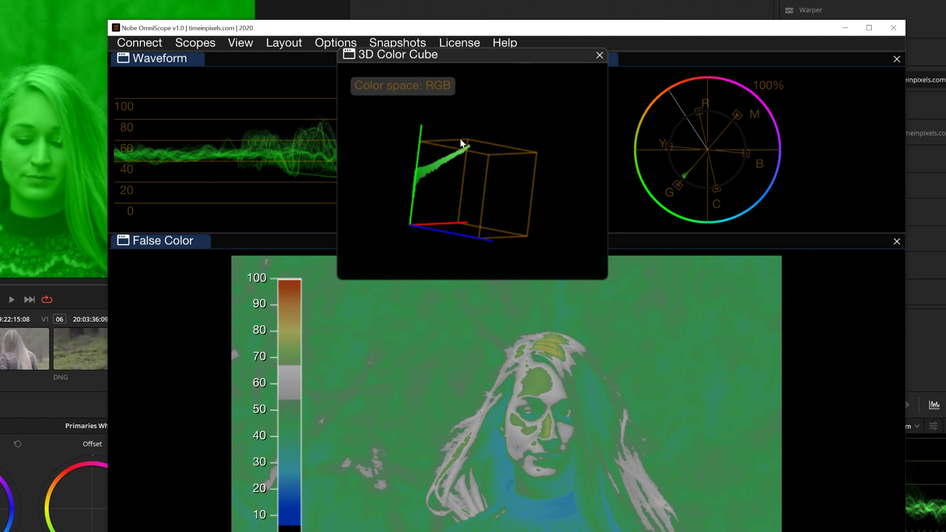
{"action": "left_click", "coordinate": [545, 5]}
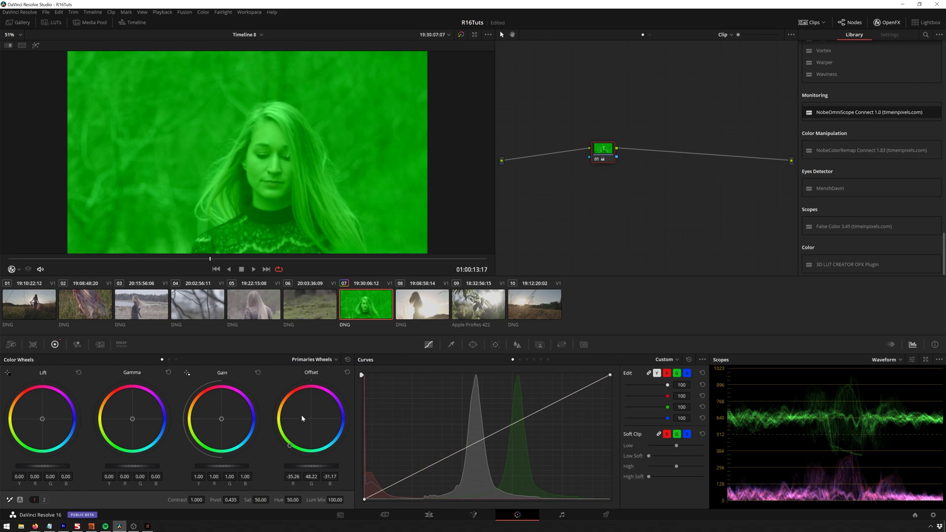
Step: Reset Offset to neutral, then test a green Gain cast and inspect it in the colour cube
{"action": "double_click", "coordinate": [303, 417]}
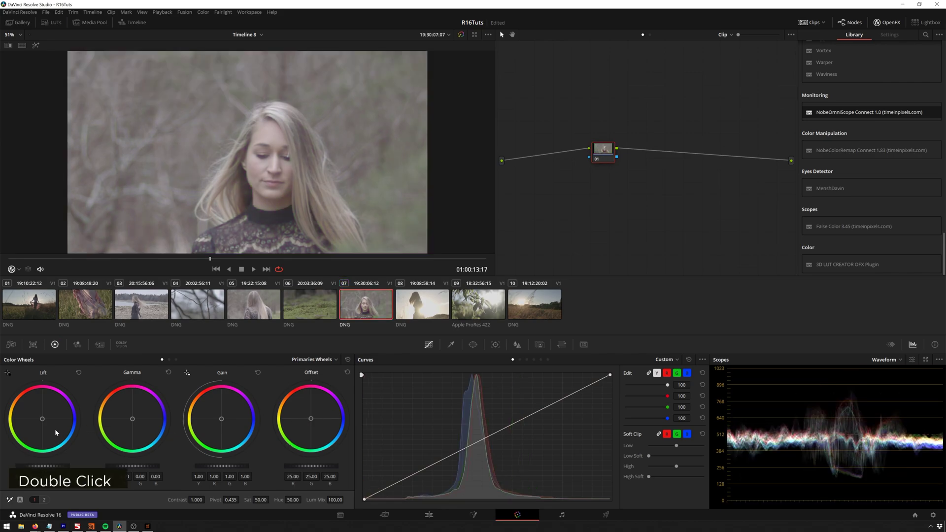
{"action": "left_click_drag", "start_coordinate": [220, 419], "coordinate": [199, 446]}
{"action": "key", "text": "alt+Tab"}
{"action": "left_click_drag", "start_coordinate": [560, 166], "coordinate": [541, 156]}
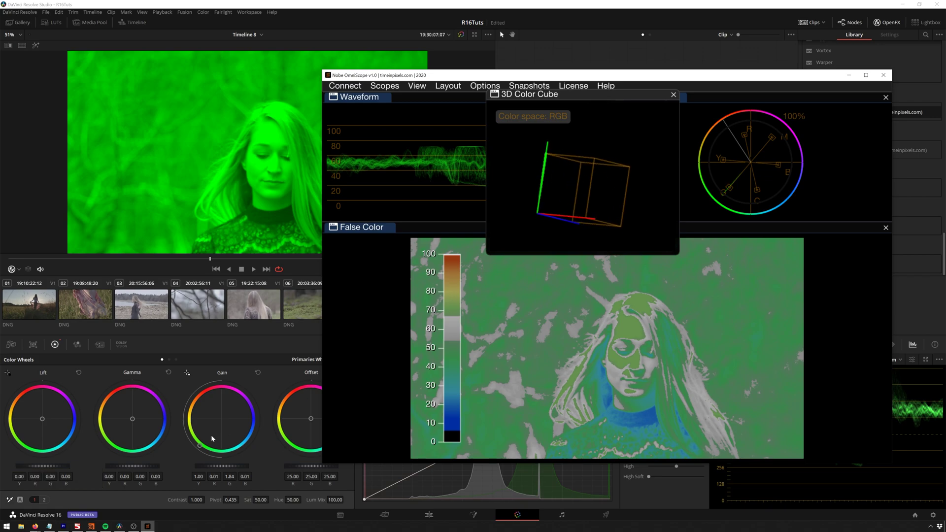
{"action": "left_click_drag", "start_coordinate": [212, 438], "coordinate": [220, 429]}
{"action": "key", "text": "alt+Tab"}
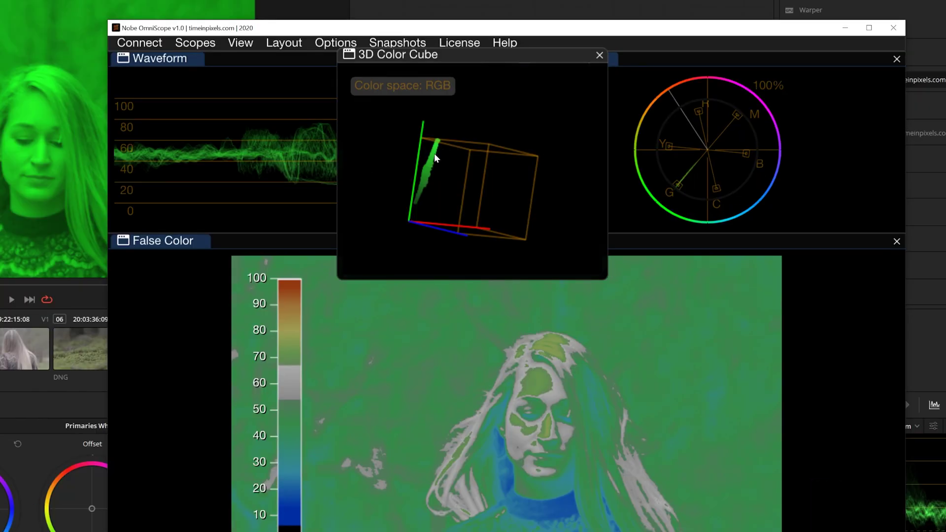
Step: Undo the green Gain, test a purple cast in the cube, then reset Gain to 1.00
{"action": "key", "text": "alt+Tab"}
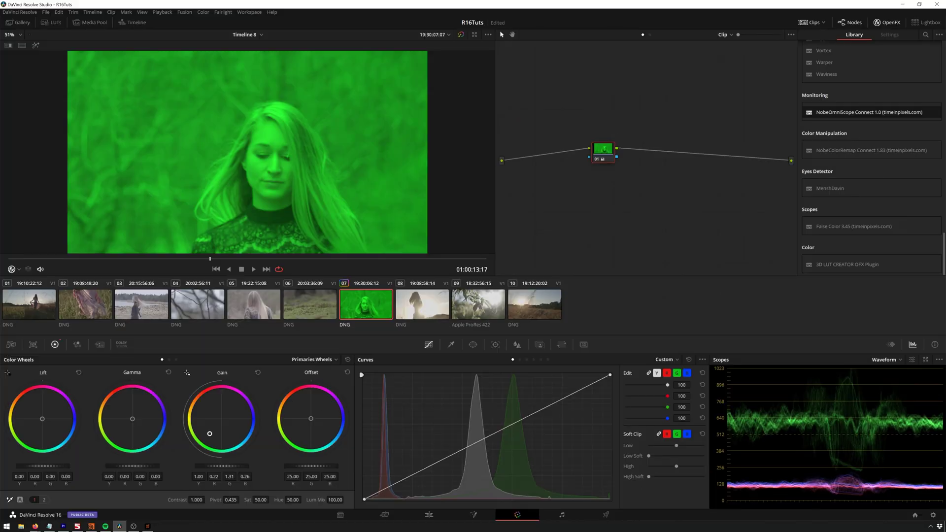
{"action": "key", "text": "ctrl+z"}
{"action": "key", "text": "alt+Tab"}
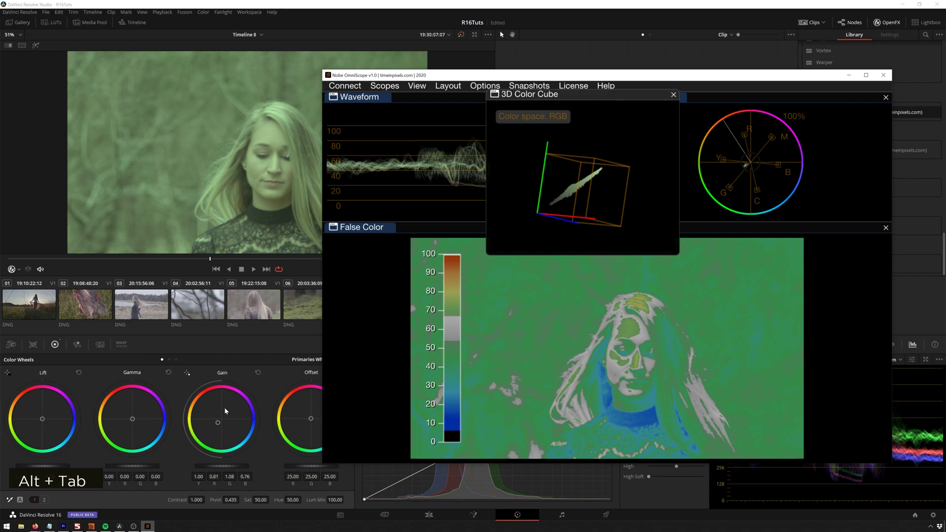
{"action": "left_click_drag", "start_coordinate": [224, 410], "coordinate": [240, 397]}
{"action": "key", "text": "alt+Tab"}
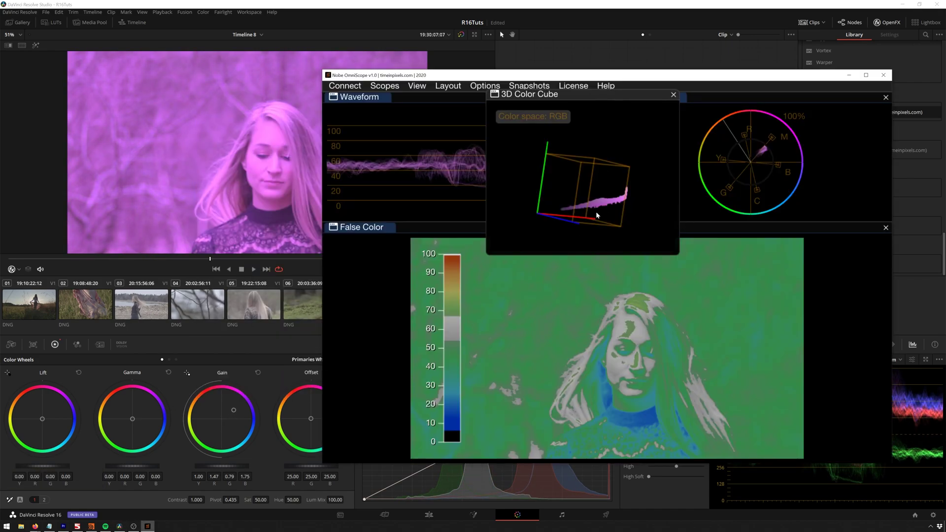
{"action": "left_click_drag", "start_coordinate": [558, 169], "coordinate": [631, 198]}
{"action": "left_click", "coordinate": [229, 410]}
{"action": "double_click", "coordinate": [230, 410]}
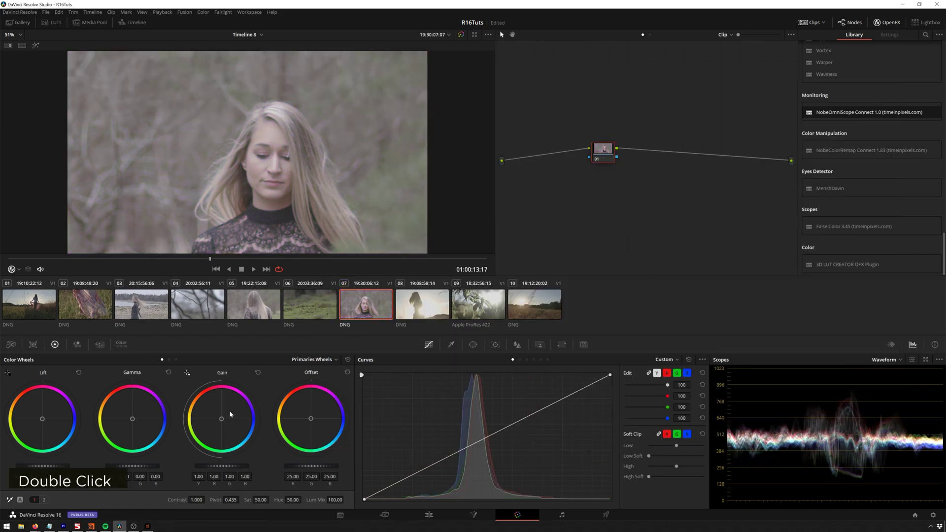
{"action": "key", "text": "alt+Tab"}
Step: Move the 3D Color Cube off the vectorscope and add a Sat / Lum scope
{"action": "left_click_drag", "start_coordinate": [577, 95], "coordinate": [619, 180]}
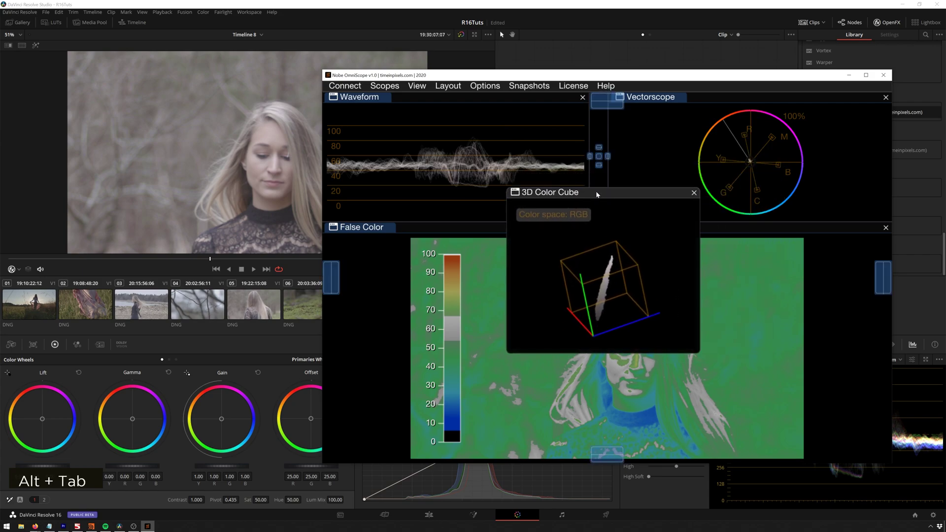
{"action": "left_click", "coordinate": [394, 87]}
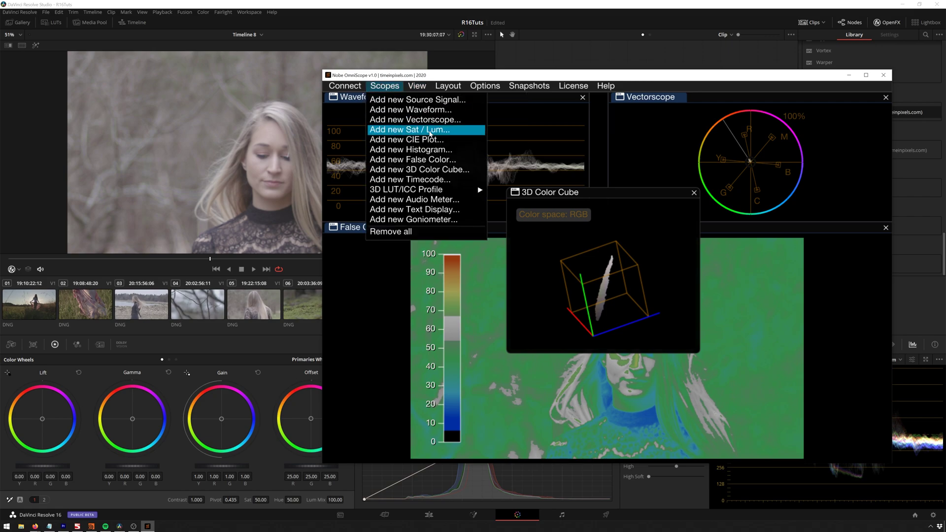
{"action": "left_click", "coordinate": [430, 130]}
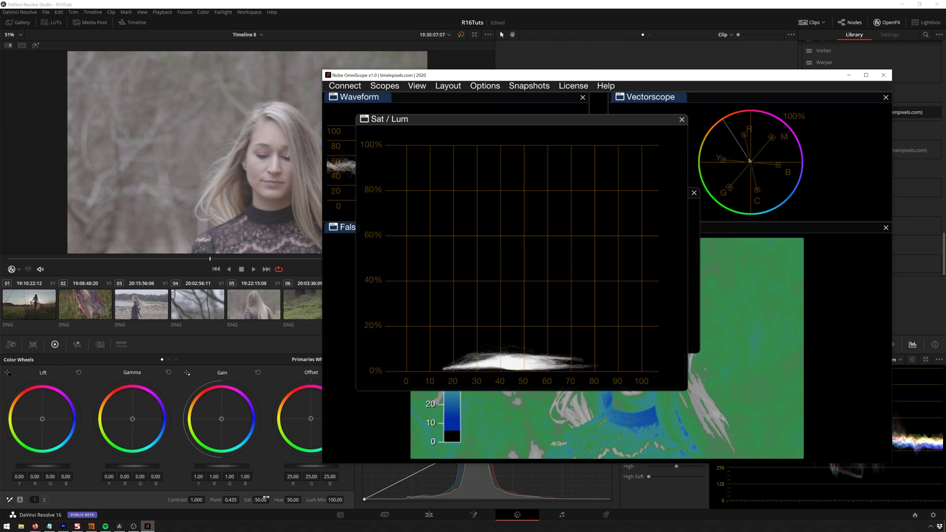
Step: Raise the clip's saturation to 100 and contrast to 1.714, checking the Sat / Lum scope
{"action": "left_click_drag", "start_coordinate": [265, 497], "coordinate": [306, 498]}
{"action": "key", "text": "alt+Tab"}
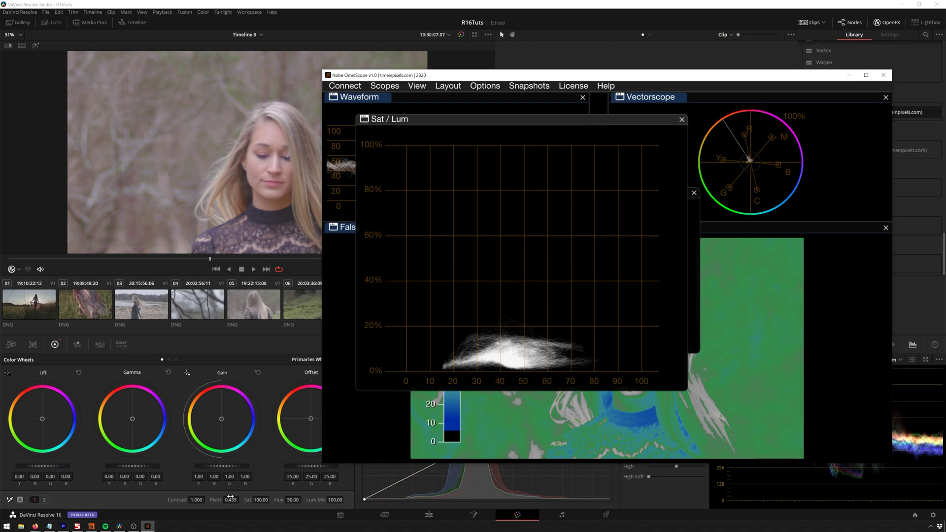
{"action": "left_click_drag", "start_coordinate": [182, 499], "coordinate": [216, 499]}
{"action": "key", "text": "alt+z"}
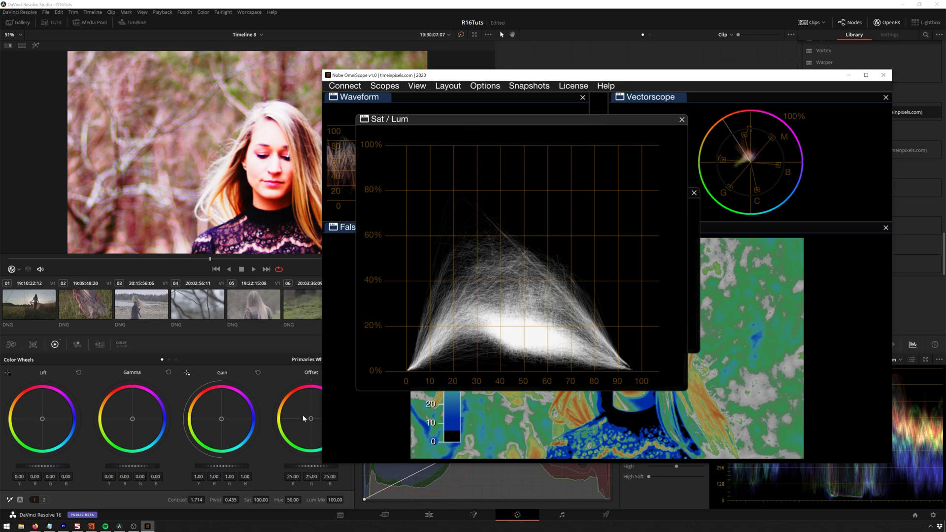
Step: Test a green Gain cast in OmniScope, then reset Gain to neutral
{"action": "left_click", "coordinate": [220, 418]}
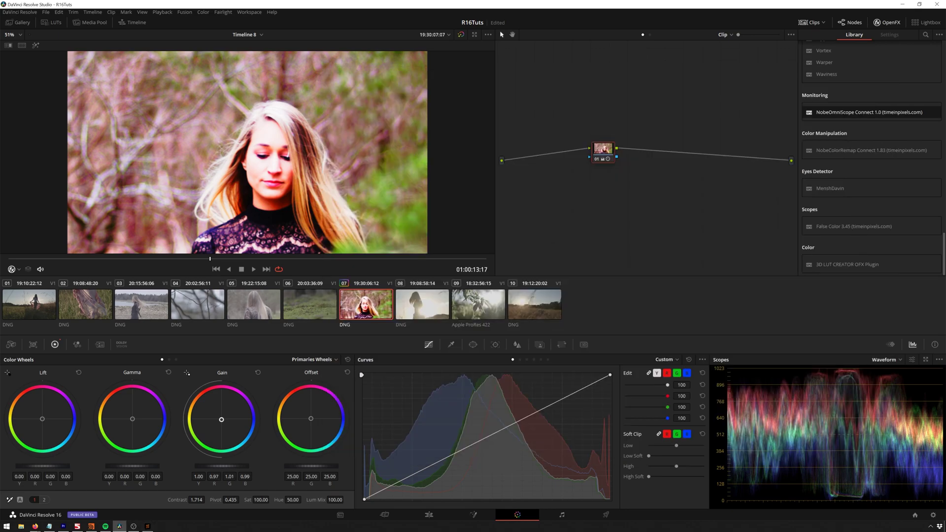
{"action": "left_click_drag", "start_coordinate": [220, 418], "coordinate": [209, 428]}
{"action": "key", "text": "alt+Tab"}
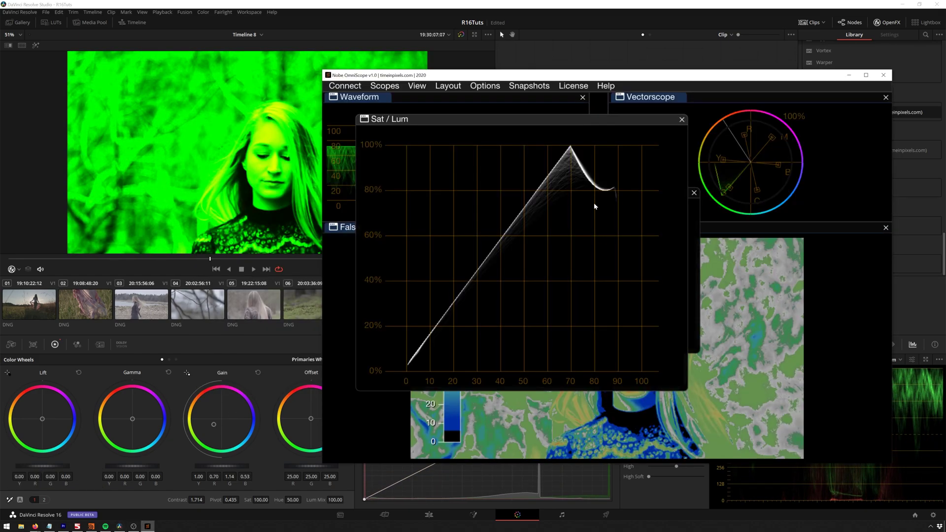
{"action": "double_click", "coordinate": [229, 406]}
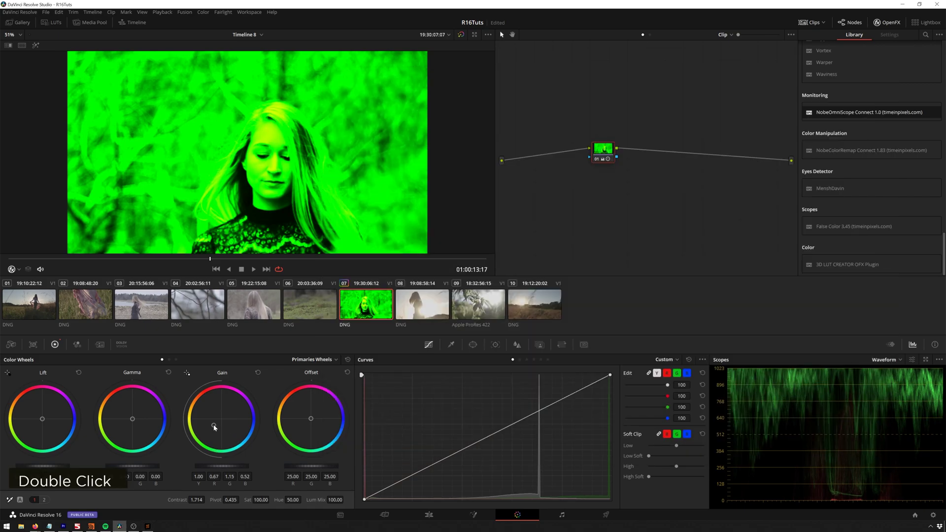
Step: Test a blue Lift cast in OmniScope, then reset Lift to neutral
{"action": "left_click_drag", "start_coordinate": [43, 420], "coordinate": [53, 426]}
{"action": "key", "text": "alt+Tab"}
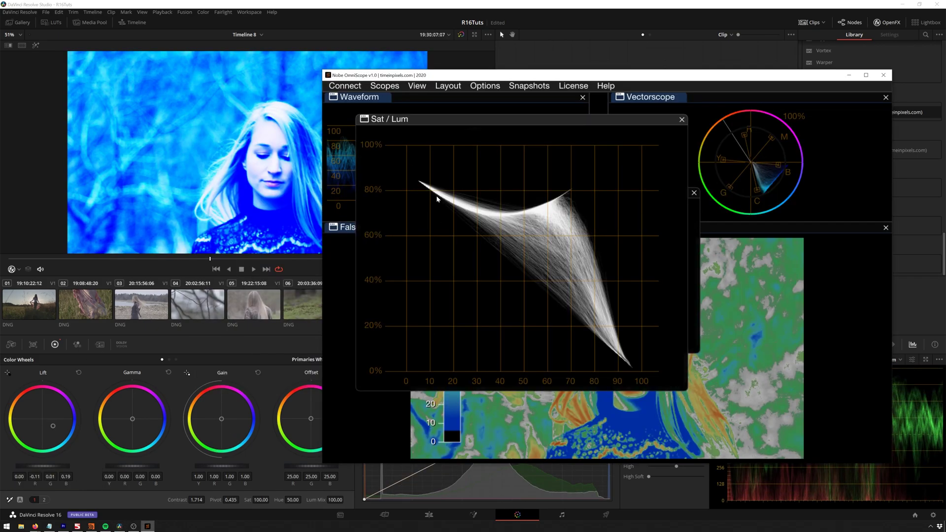
{"action": "key", "text": "alt"}
{"action": "key", "text": "alt+Tab"}
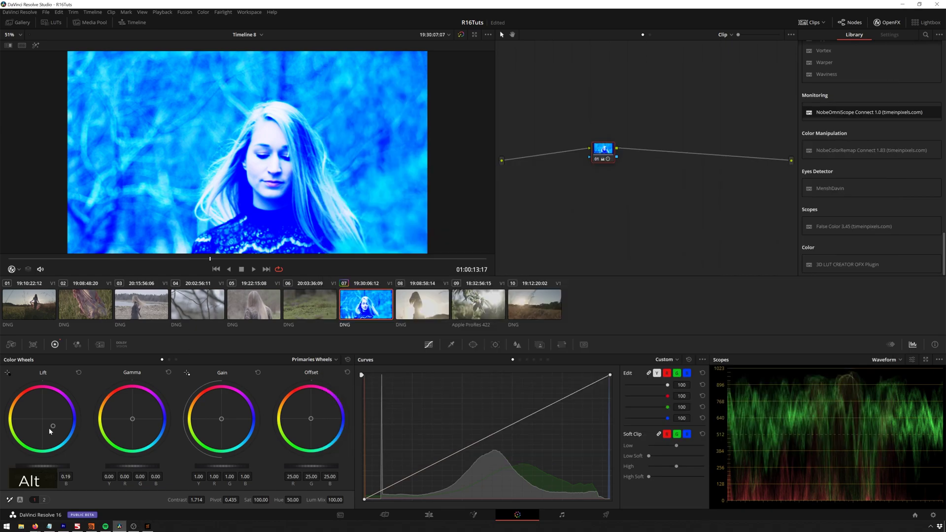
{"action": "double_click", "coordinate": [60, 431]}
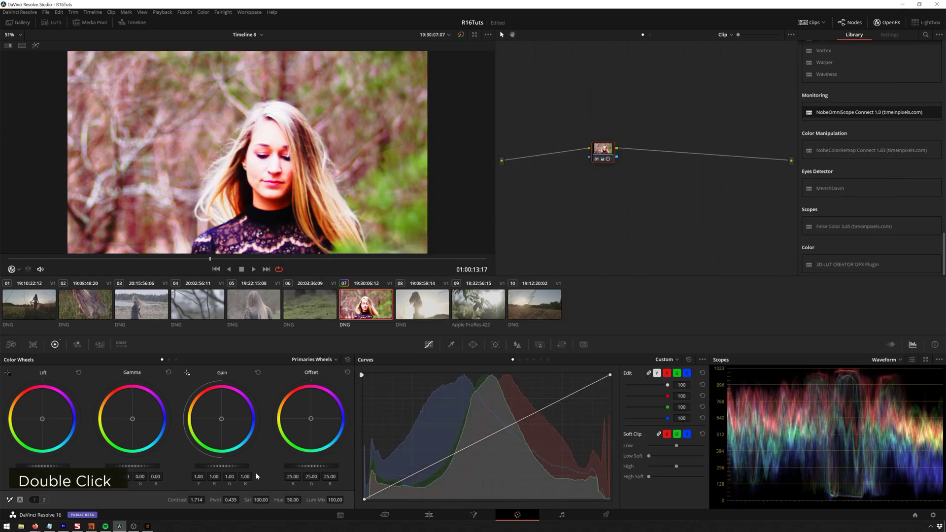
Step: Reset the primaries, set contrast to 1.358, and nudge Lift to red -0.01, blue +0.01
{"action": "left_click", "coordinate": [348, 359]}
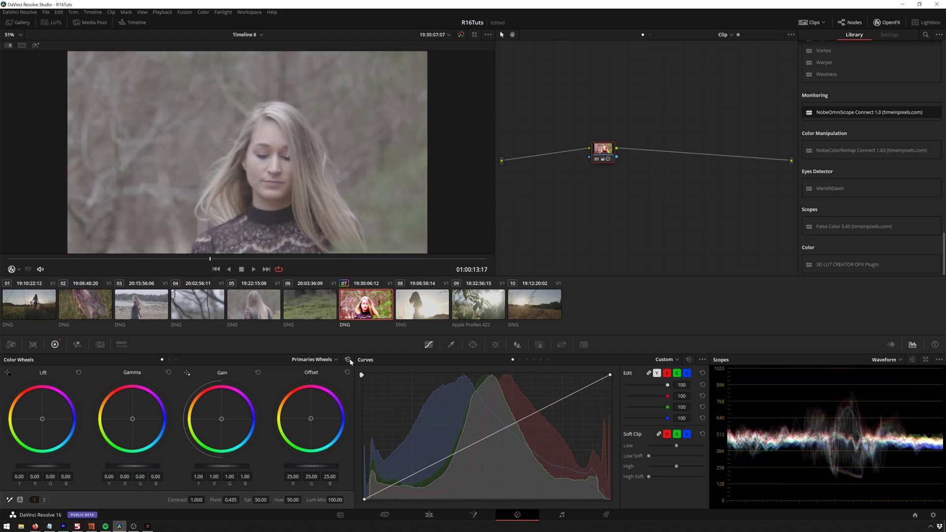
{"action": "left_click_drag", "start_coordinate": [203, 500], "coordinate": [269, 500]}
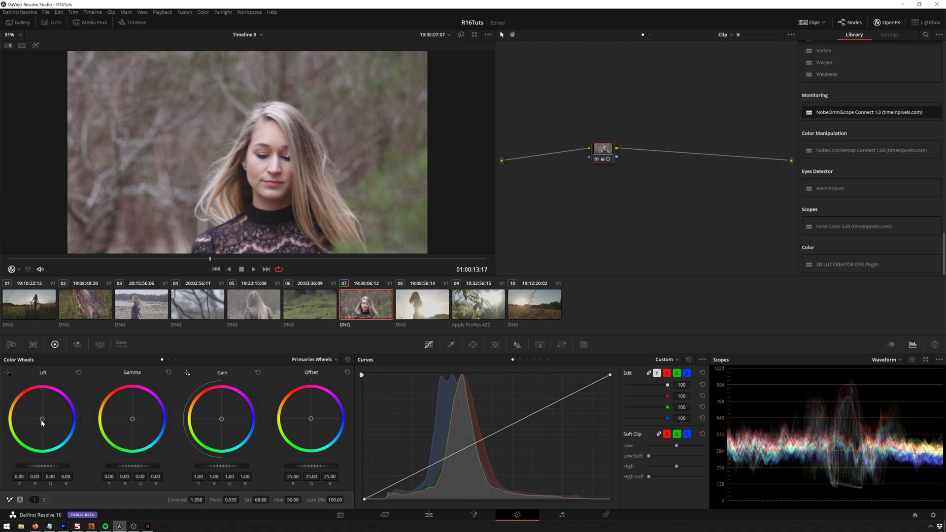
{"action": "left_click_drag", "start_coordinate": [42, 422], "coordinate": [43, 419]}
{"action": "key", "text": "alt+Tab"}
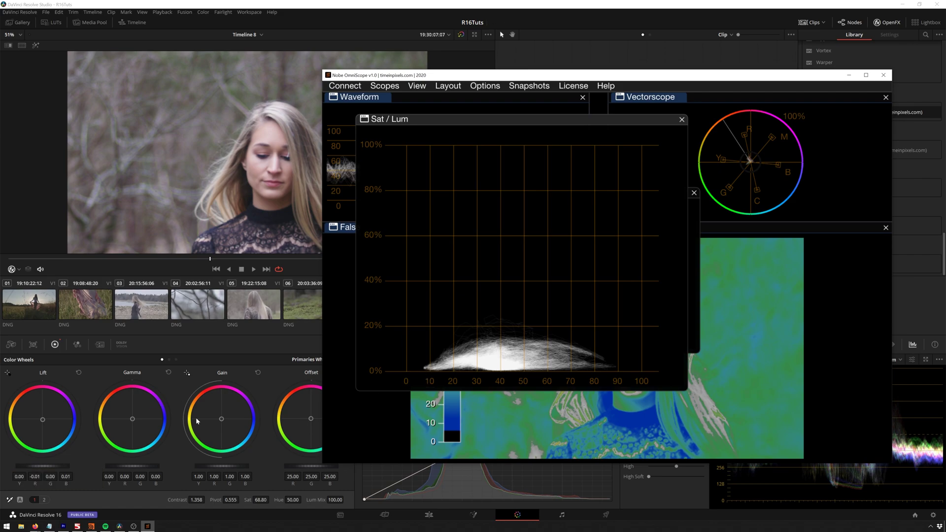
Step: Trim Gain blue to 0.98 and check the grade in OmniScope
{"action": "left_click", "coordinate": [217, 420]}
{"action": "left_click_drag", "start_coordinate": [217, 420], "coordinate": [217, 419]}
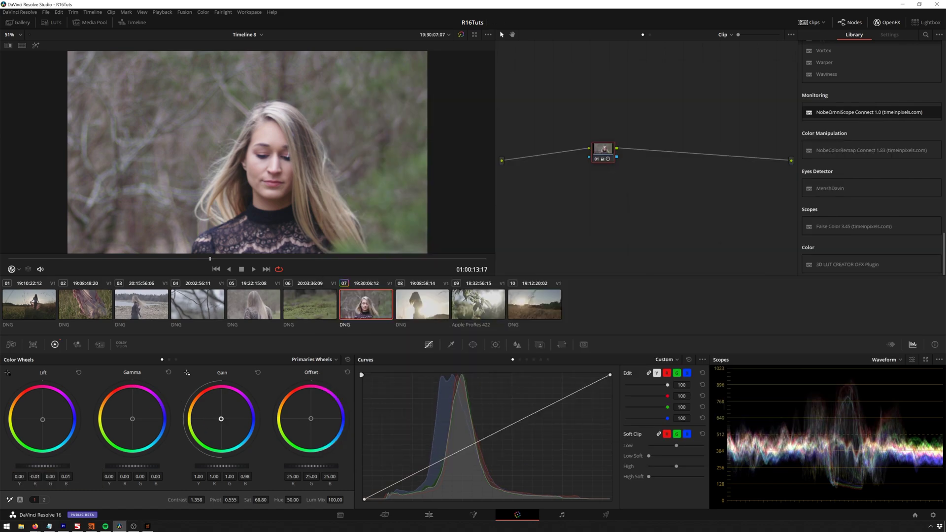
{"action": "key", "text": "alt+Tab"}
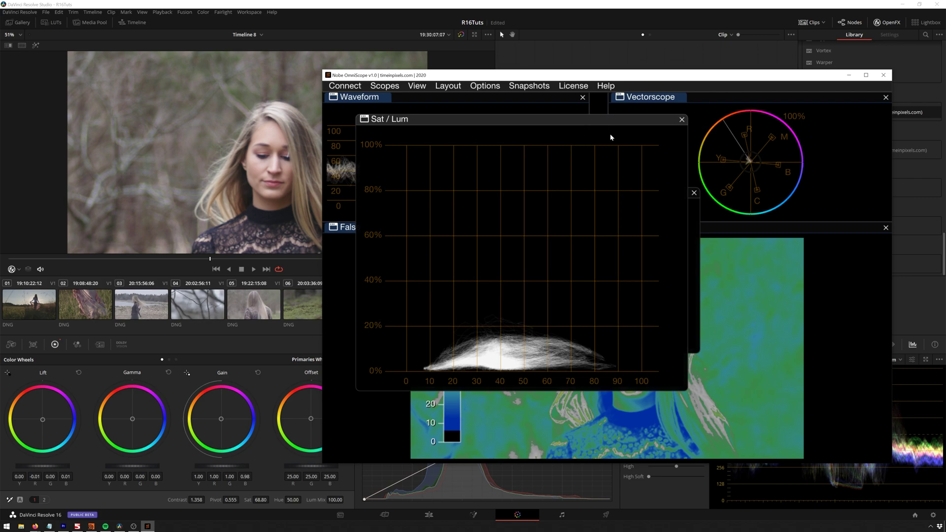
Step: Move Sat / Lum to the lower-right pane, dock the 3D Color Cube beside Vectorscope, and show Vectorscope
{"action": "left_click_drag", "start_coordinate": [609, 118], "coordinate": [637, 356]}
{"action": "left_click_drag", "start_coordinate": [610, 197], "coordinate": [753, 161]}
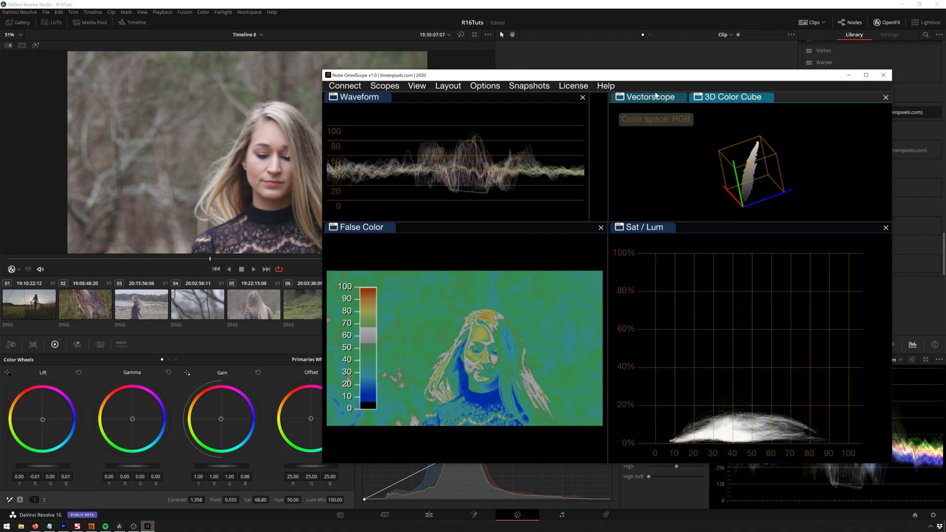
{"action": "left_click", "coordinate": [653, 97]}
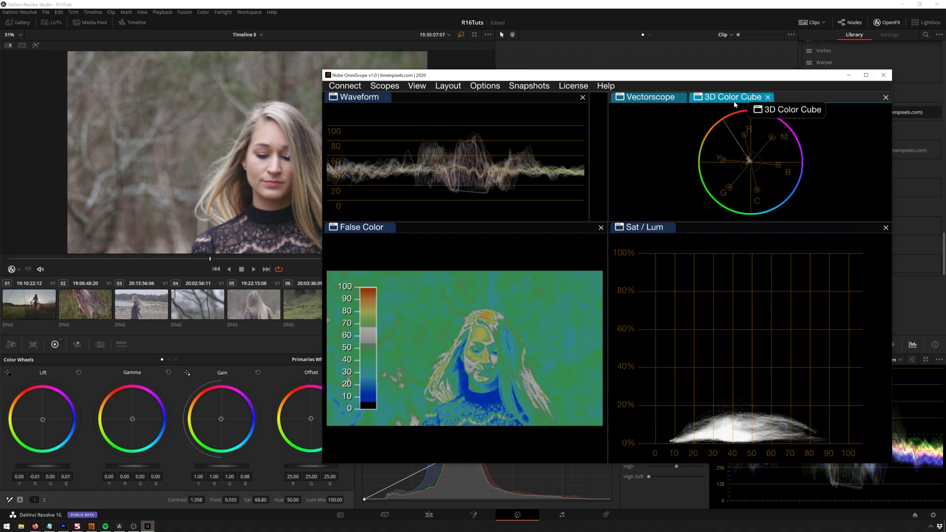
Step: Hide the vectorscope's vector targets, turning its rings on and then back off
{"action": "right_click", "coordinate": [767, 143]}
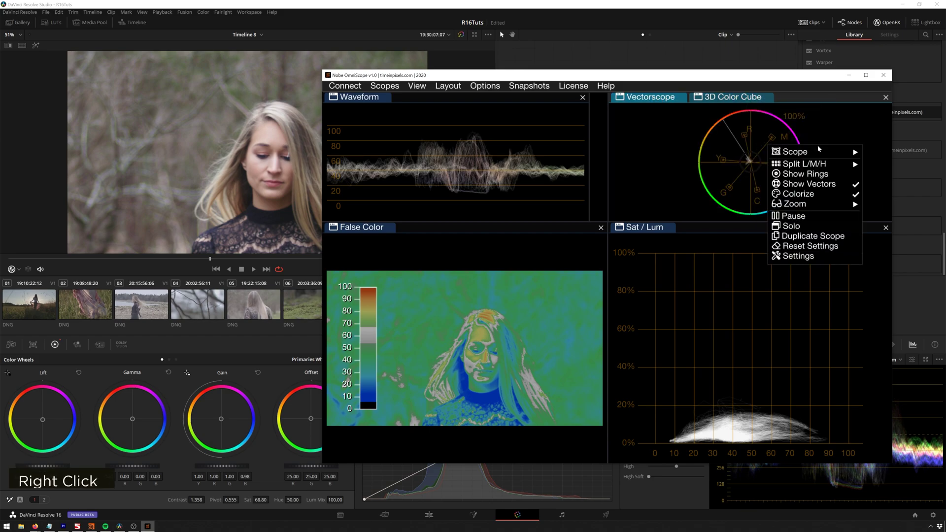
{"action": "mouse_move", "coordinate": [801, 154]}
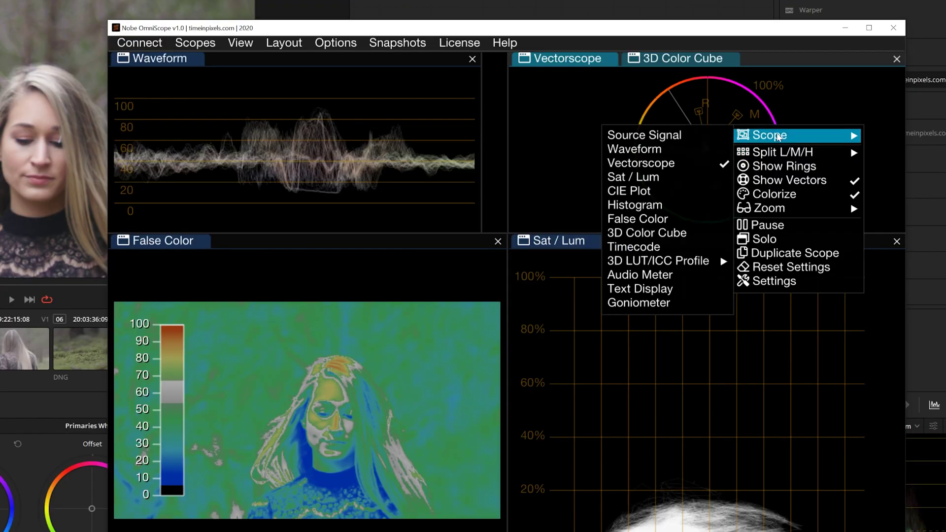
{"action": "left_click", "coordinate": [784, 167]}
{"action": "right_click", "coordinate": [719, 151]}
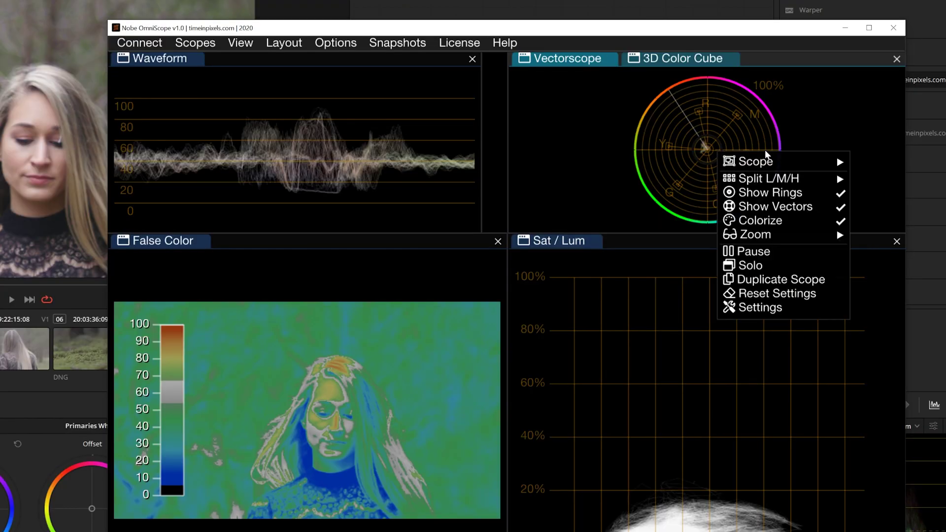
{"action": "left_click", "coordinate": [784, 207]}
{"action": "right_click", "coordinate": [725, 157]}
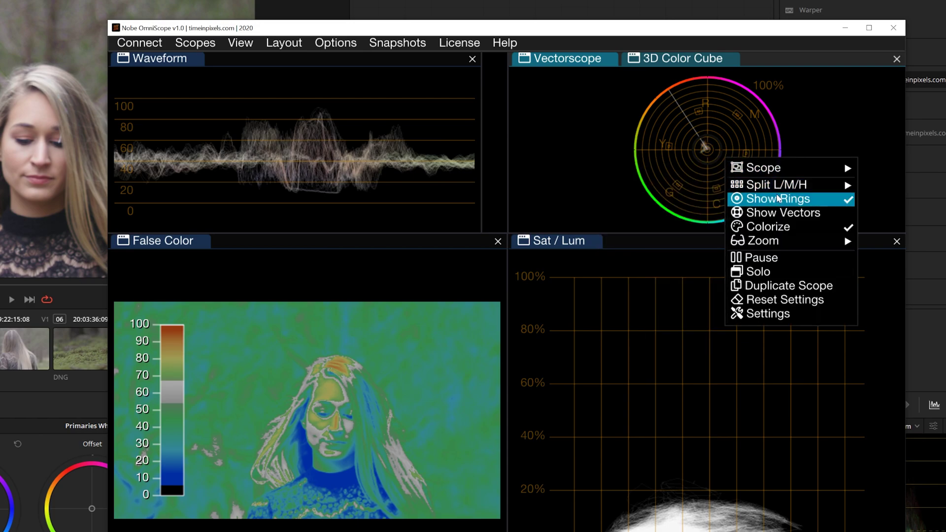
{"action": "left_click", "coordinate": [775, 198]}
Step: Zoom the vectorscope to 200% and open its full Vectorscope Settings
{"action": "right_click", "coordinate": [709, 147]}
{"action": "mouse_move", "coordinate": [744, 232]}
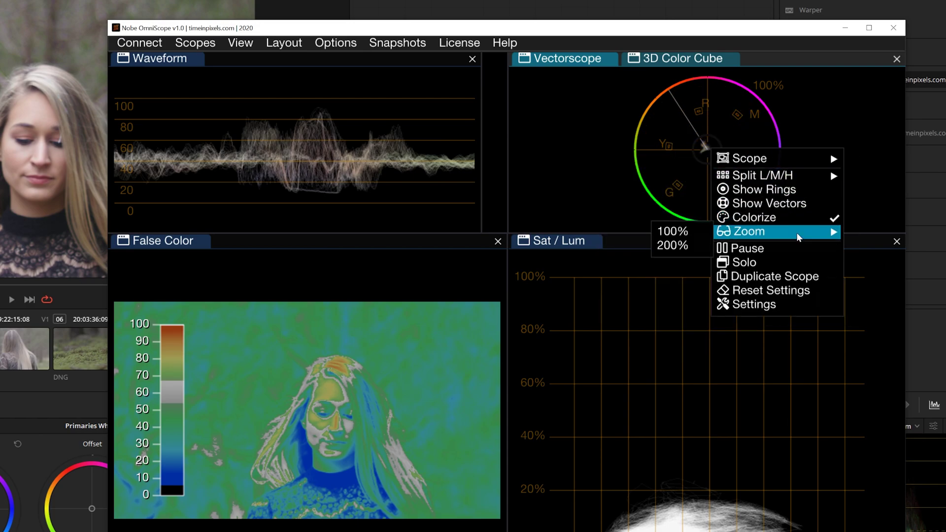
{"action": "left_click", "coordinate": [672, 245]}
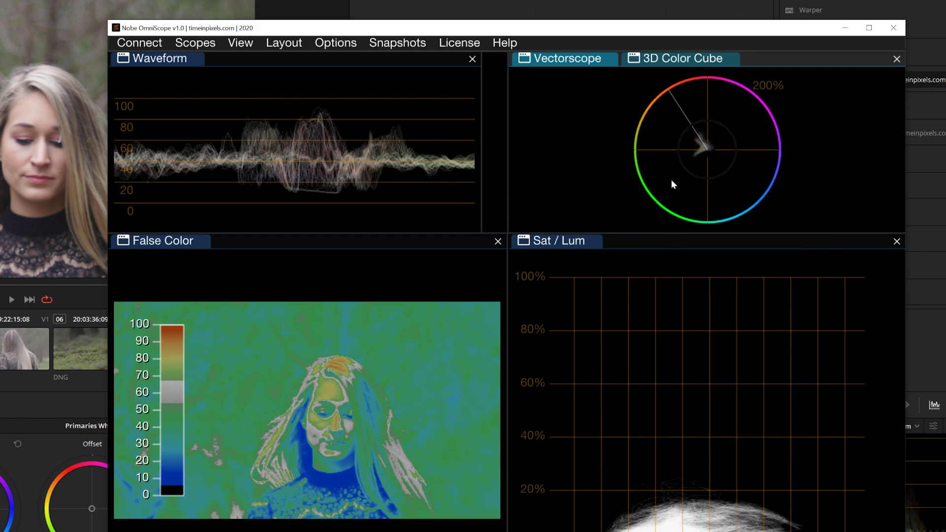
{"action": "right_click", "coordinate": [710, 138]}
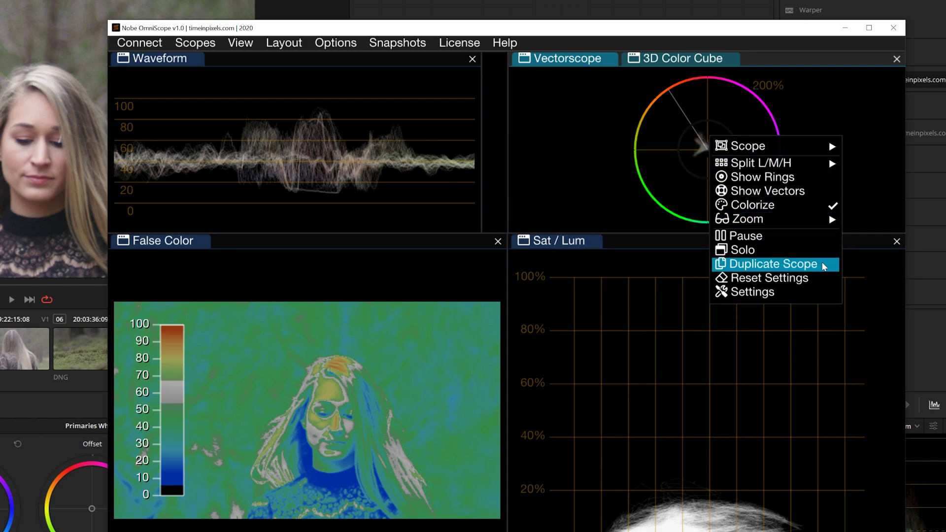
{"action": "left_click", "coordinate": [813, 291]}
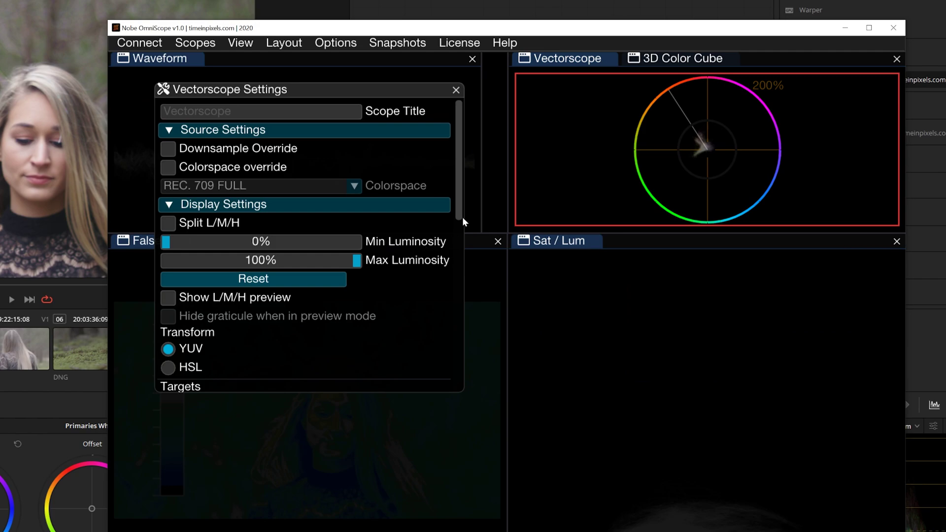
{"action": "scroll", "coordinate": [416, 237], "scroll_direction": "down", "scroll_amount": 10}
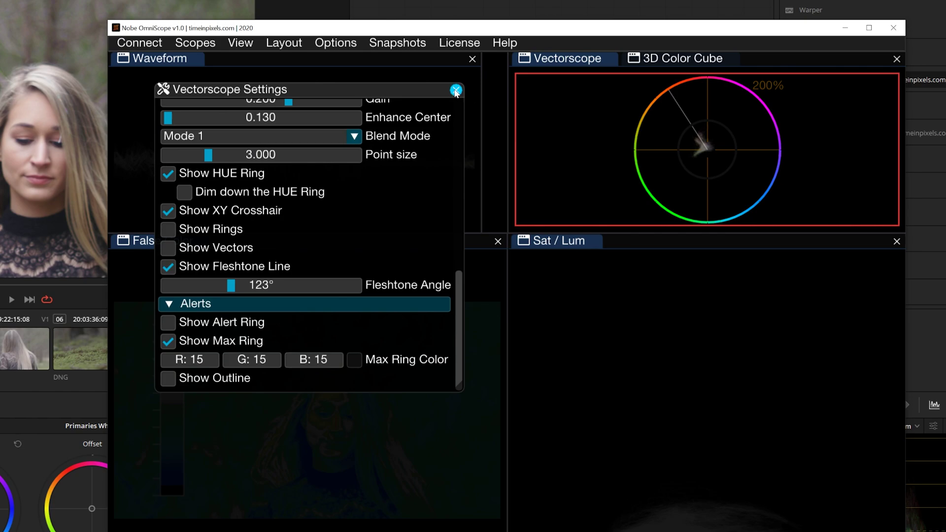
Step: Close the vectorscope settings, move OmniScope aside, and switch Resolve's scope from CIE Chromaticity to Parade
{"action": "left_click", "coordinate": [456, 89]}
{"action": "left_click_drag", "start_coordinate": [651, 78], "coordinate": [474, 84]}
{"action": "left_click", "coordinate": [889, 361]}
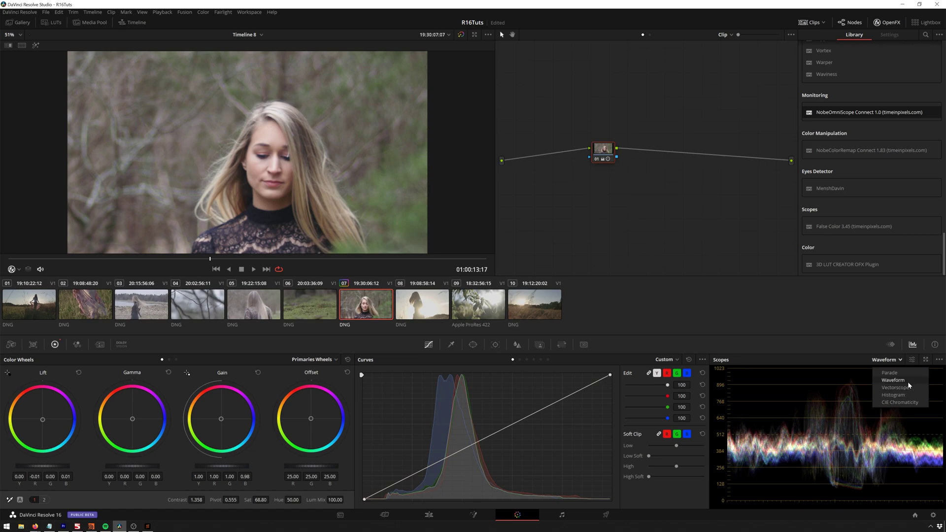
{"action": "left_click", "coordinate": [900, 402]}
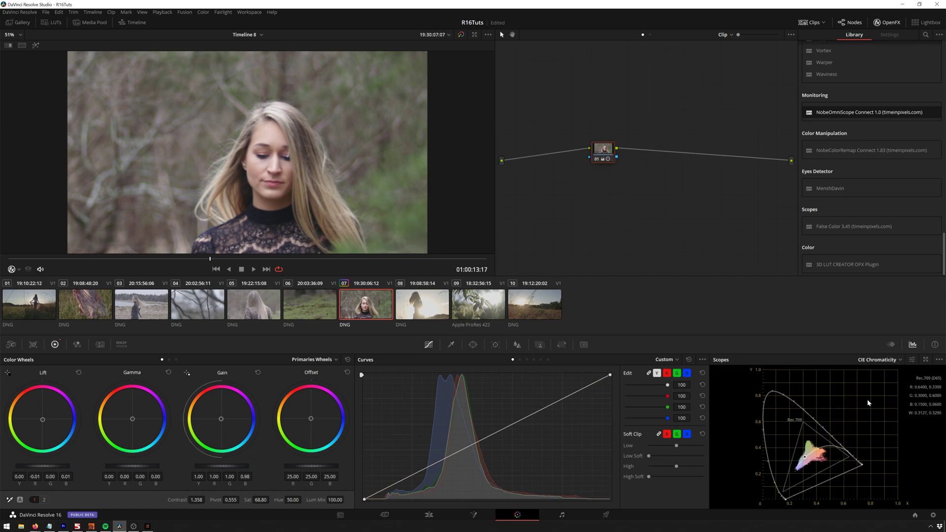
{"action": "left_click", "coordinate": [902, 359]}
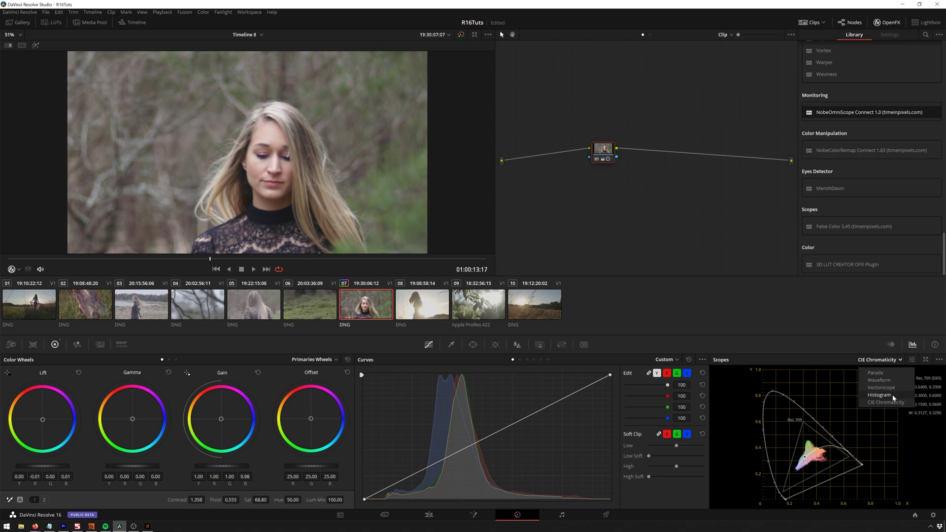
{"action": "scroll", "coordinate": [895, 377], "scroll_direction": "down", "scroll_amount": 4}
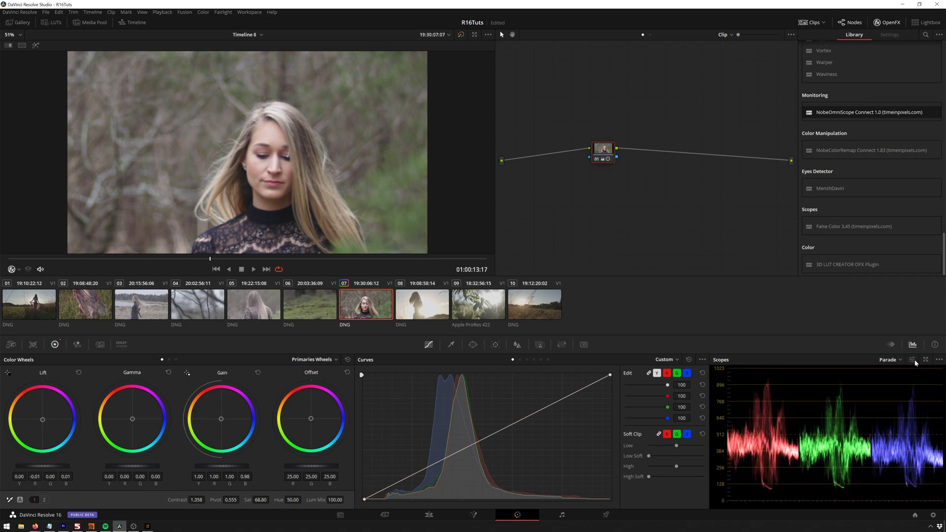
Step: Set Resolve's parade to RGB after trying YRGB and YCbCr, and brighten its traces
{"action": "left_click", "coordinate": [913, 360]}
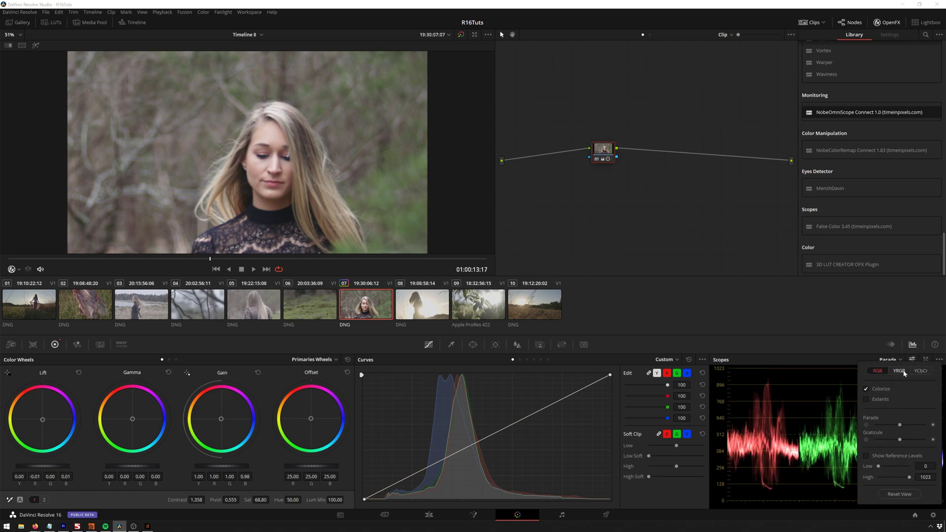
{"action": "left_click", "coordinate": [904, 371]}
{"action": "left_click", "coordinate": [920, 370]}
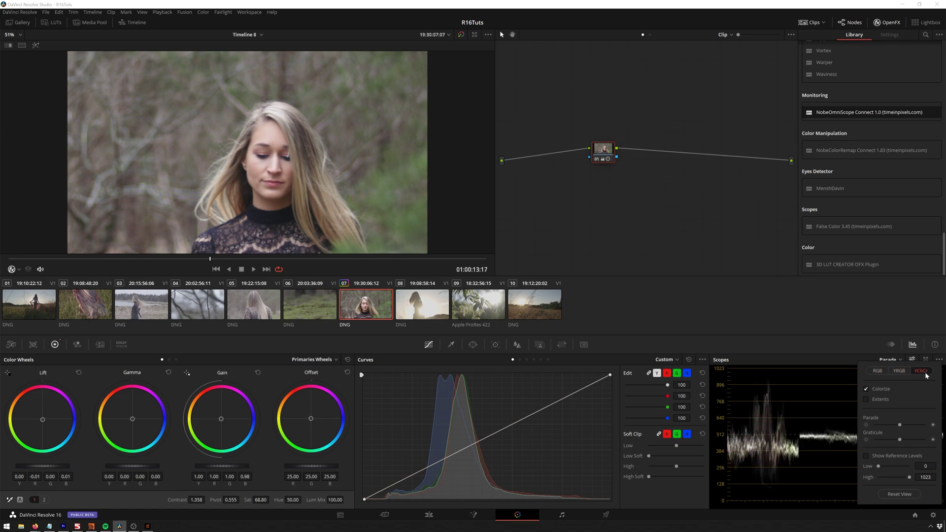
{"action": "left_click", "coordinate": [883, 370]}
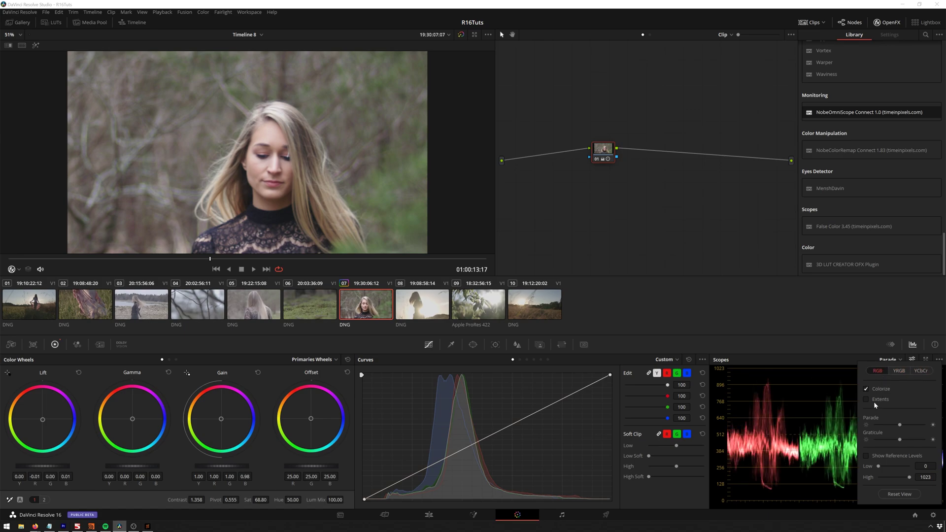
{"action": "left_click_drag", "start_coordinate": [900, 425], "coordinate": [908, 425]}
Step: Close Resolve's parade settings and place the OmniScope window beside Resolve's viewer
{"action": "left_click", "coordinate": [794, 417]}
{"action": "left_click", "coordinate": [794, 415], "text": "alt"}
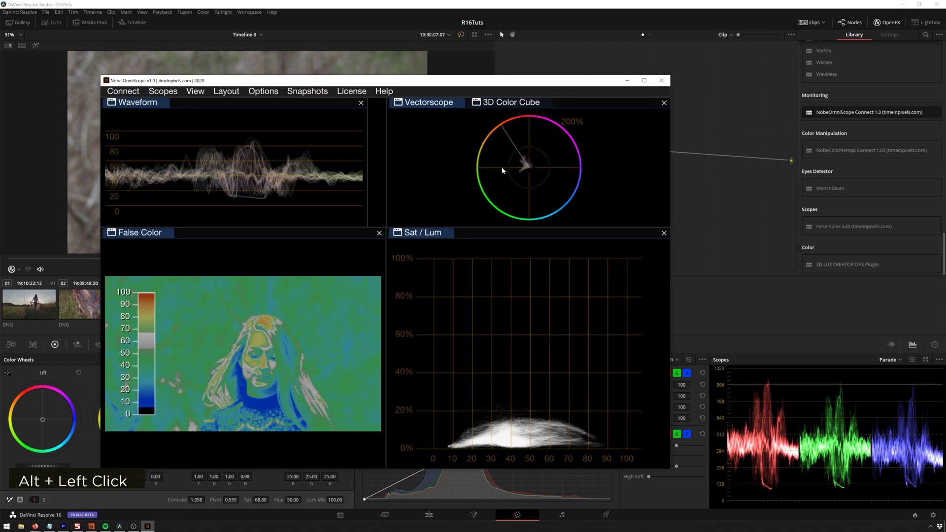
{"action": "left_click_drag", "start_coordinate": [519, 87], "coordinate": [752, 74]}
Step: Set the waveform to RGB mode after trying YRGB and RGB Parade, and draw a face region
{"action": "right_click", "coordinate": [490, 144]}
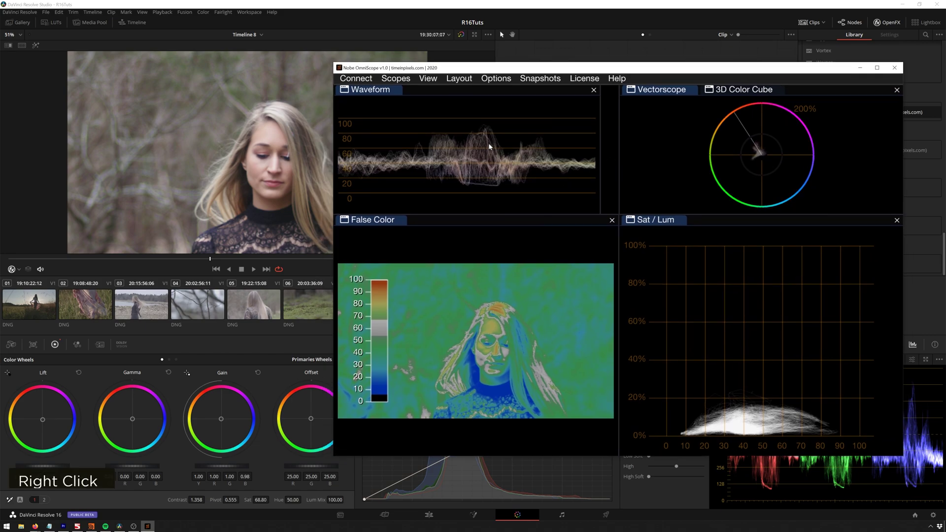
{"action": "mouse_move", "coordinate": [550, 163]}
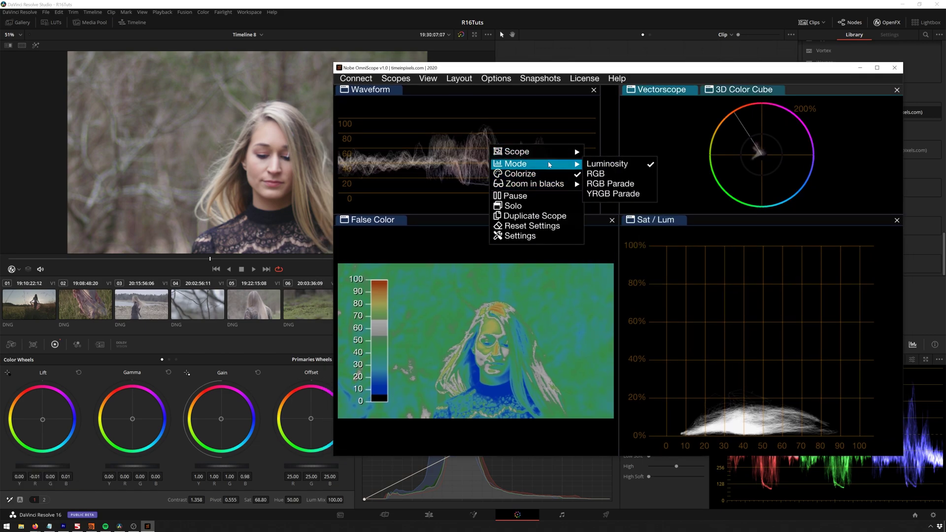
{"action": "left_click", "coordinate": [613, 193]}
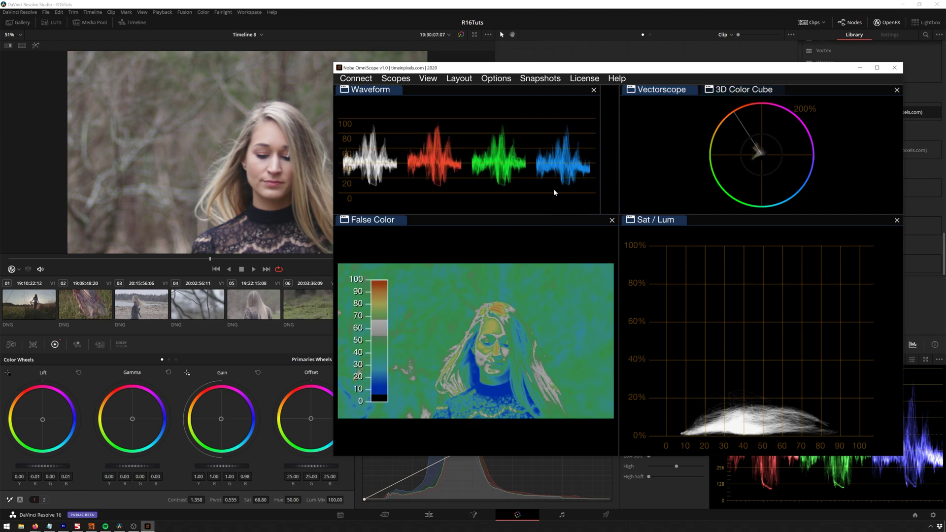
{"action": "right_click", "coordinate": [469, 151]}
{"action": "mouse_move", "coordinate": [513, 170]}
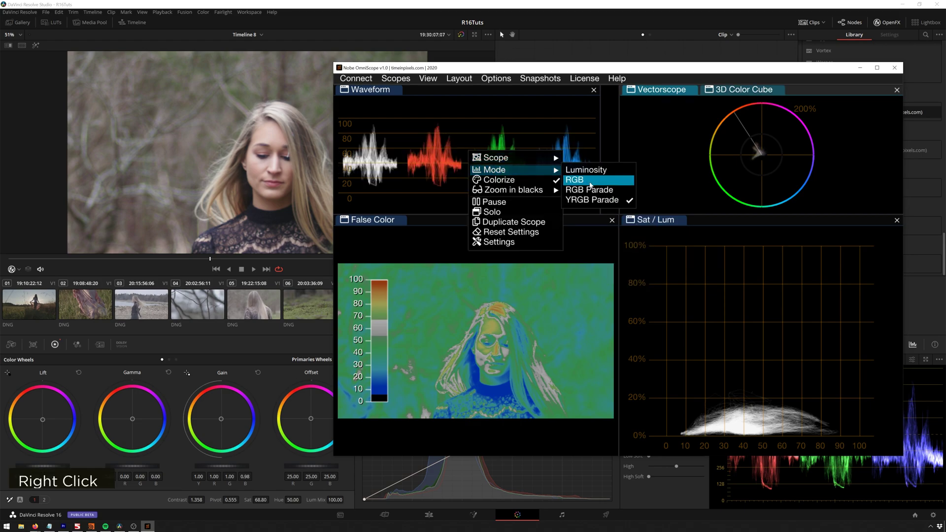
{"action": "left_click", "coordinate": [571, 181]}
{"action": "right_click", "coordinate": [499, 153]}
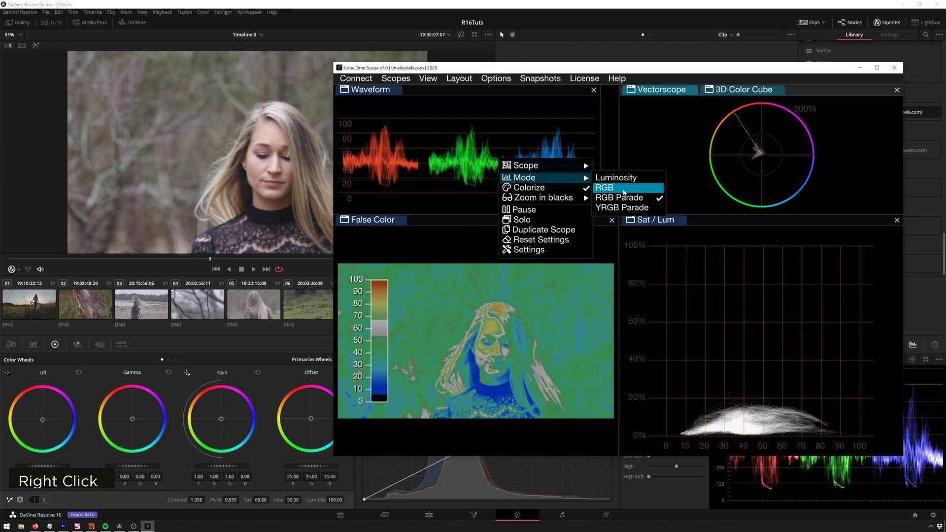
{"action": "left_click", "coordinate": [626, 189]}
{"action": "left_click_drag", "start_coordinate": [464, 310], "coordinate": [522, 388]}
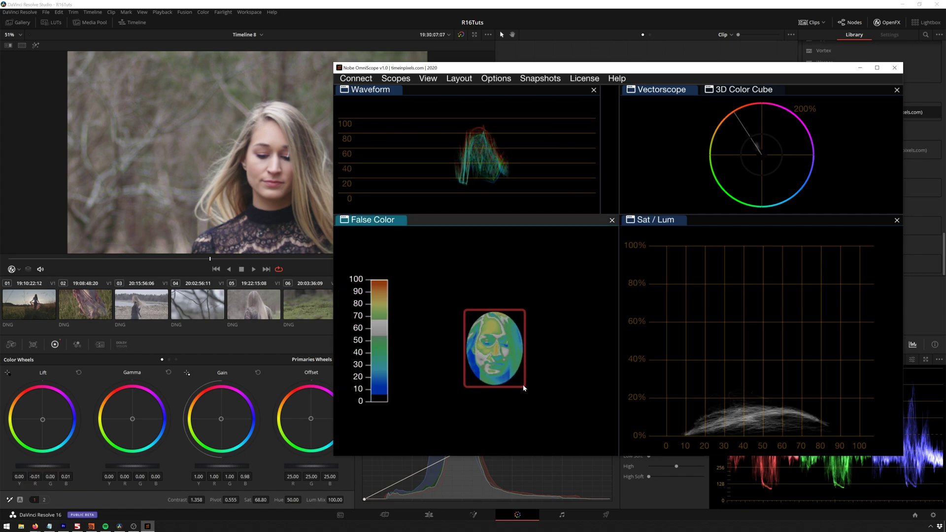
Step: Clear the region mask and dock a new Source Signal scope as a tab beside Sat / Lum
{"action": "left_click", "coordinate": [531, 377]}
{"action": "left_click", "coordinate": [429, 78]}
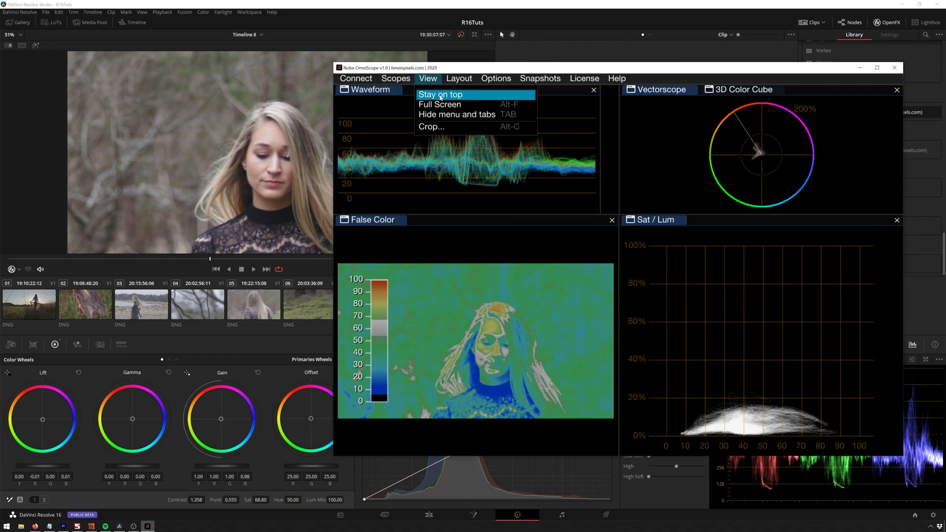
{"action": "left_click", "coordinate": [450, 94]}
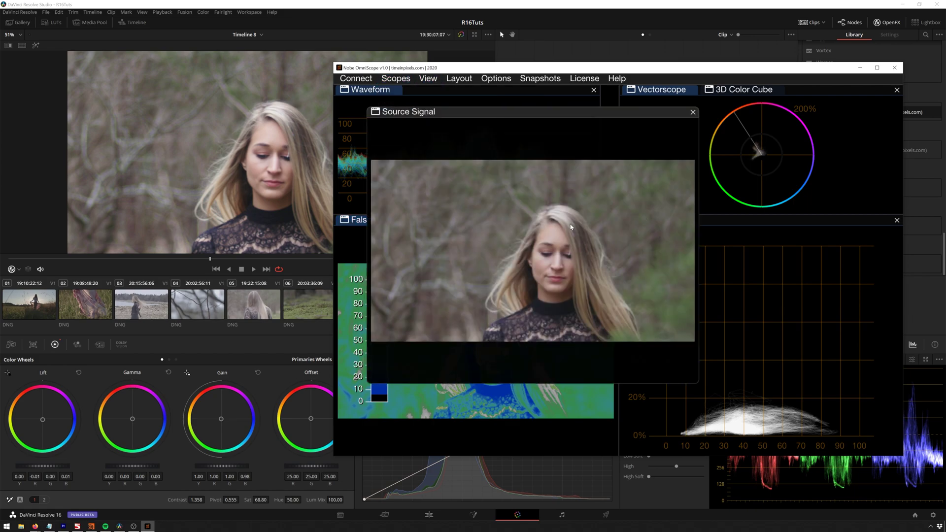
{"action": "left_click_drag", "start_coordinate": [417, 117], "coordinate": [800, 379]}
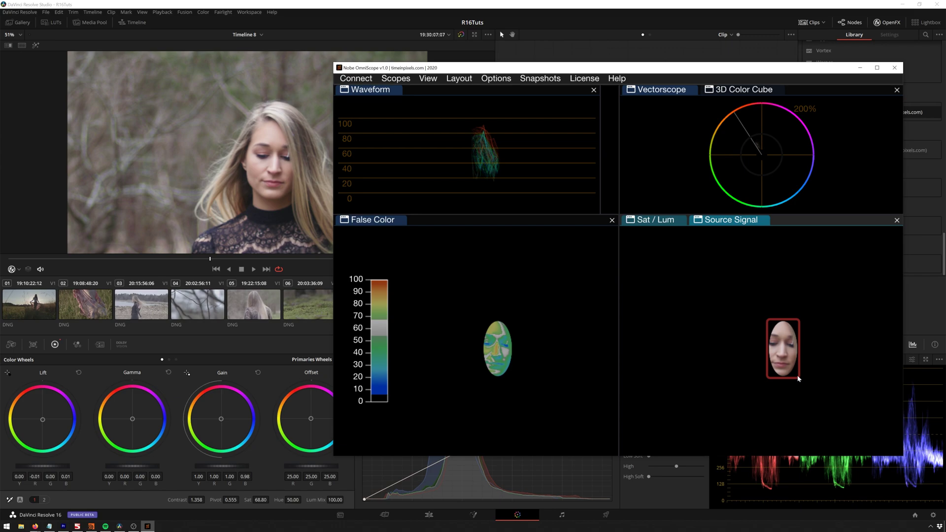
Step: Clear the region mask and raise the Vectorscope's Enhance Center to about 6.3 in its settings
{"action": "left_click", "coordinate": [754, 250]}
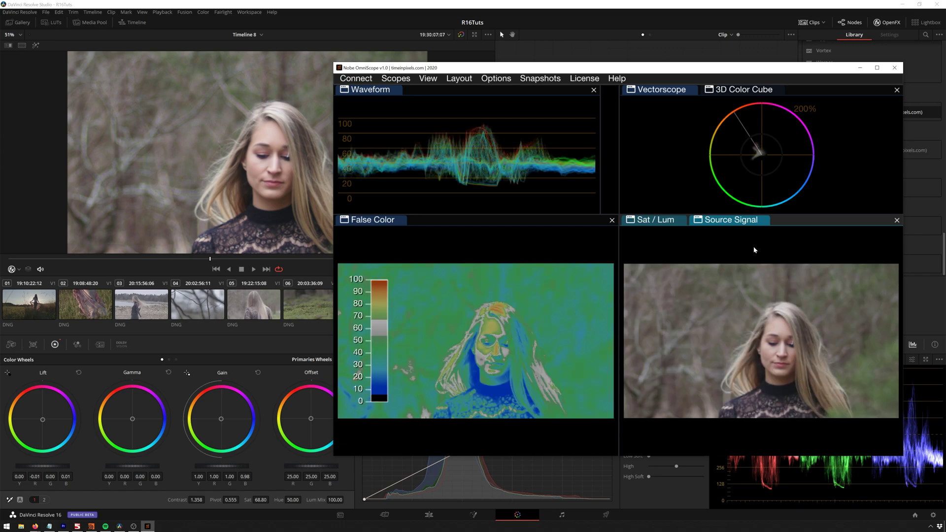
{"action": "right_click", "coordinate": [762, 137]}
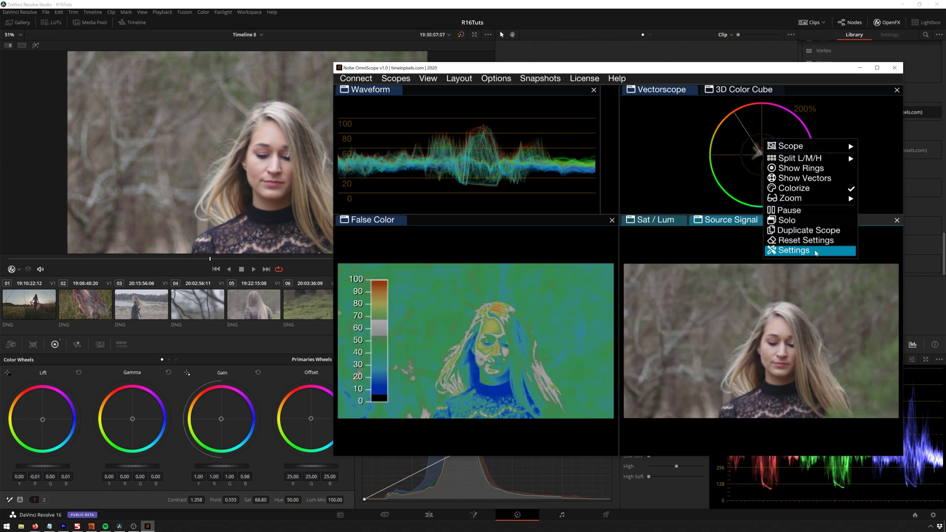
{"action": "left_click", "coordinate": [817, 253]}
{"action": "scroll", "coordinate": [450, 132], "scroll_direction": "up", "scroll_amount": 10}
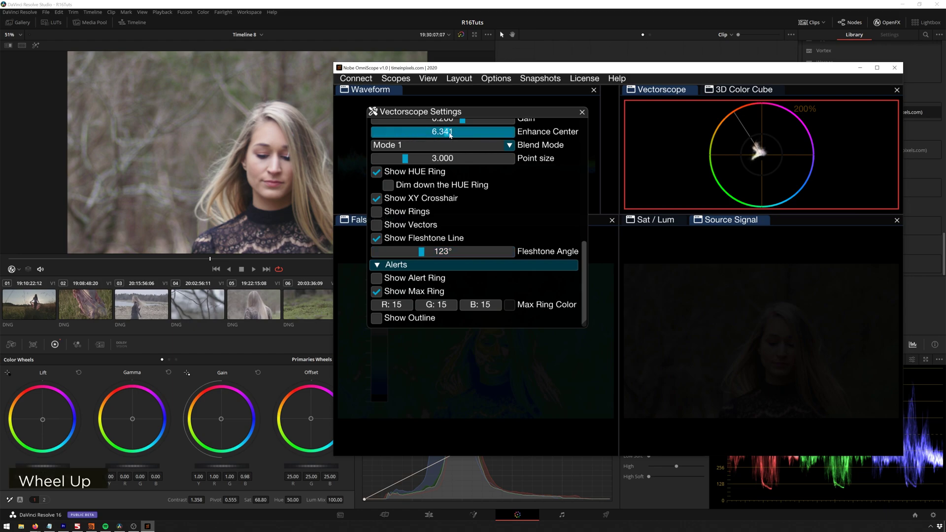
{"action": "scroll", "coordinate": [523, 149], "scroll_direction": "up", "scroll_amount": 10}
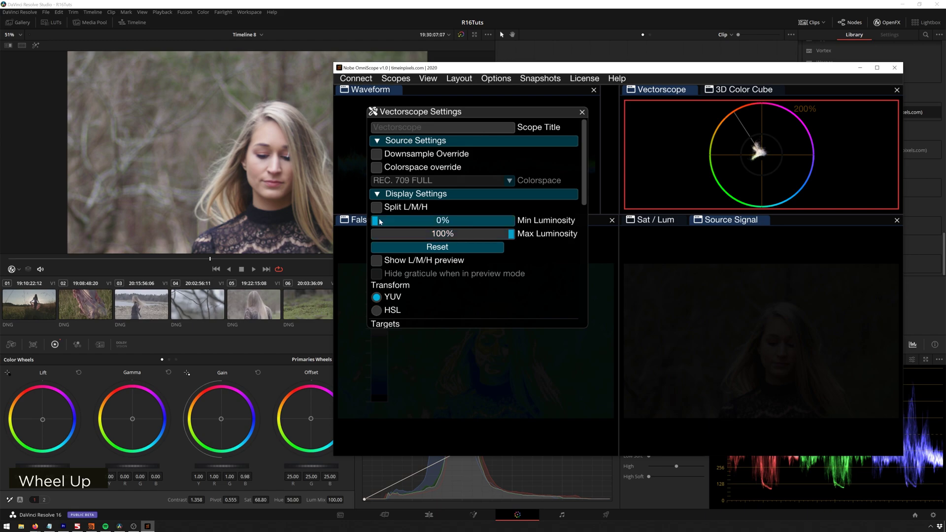
{"action": "scroll", "coordinate": [380, 222], "scroll_direction": "up", "scroll_amount": 3}
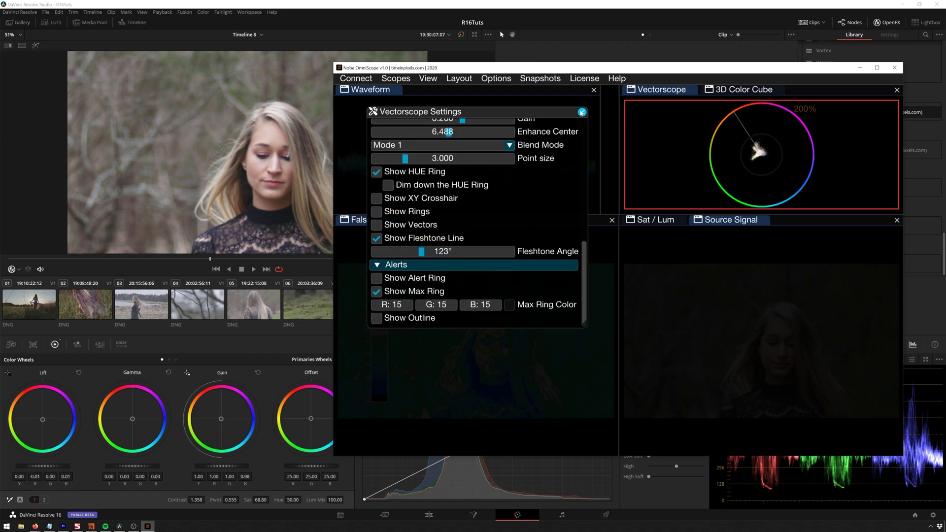
{"action": "left_click", "coordinate": [582, 112]}
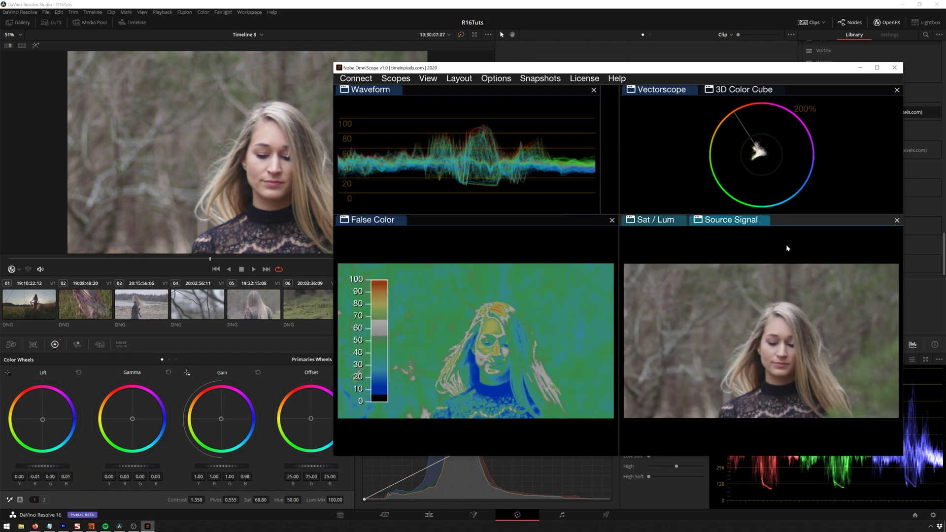
{"action": "left_click_drag", "start_coordinate": [777, 316], "coordinate": [809, 378]}
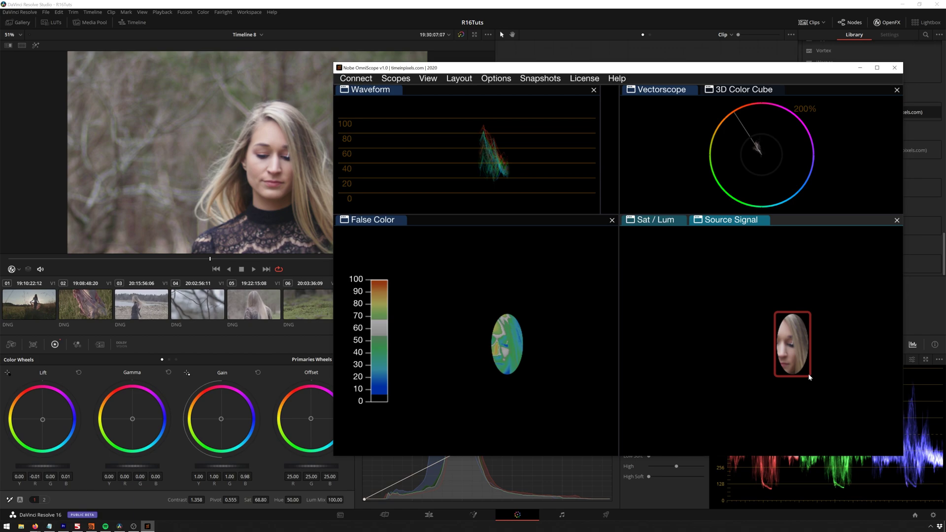
{"action": "left_click", "coordinate": [793, 364]}
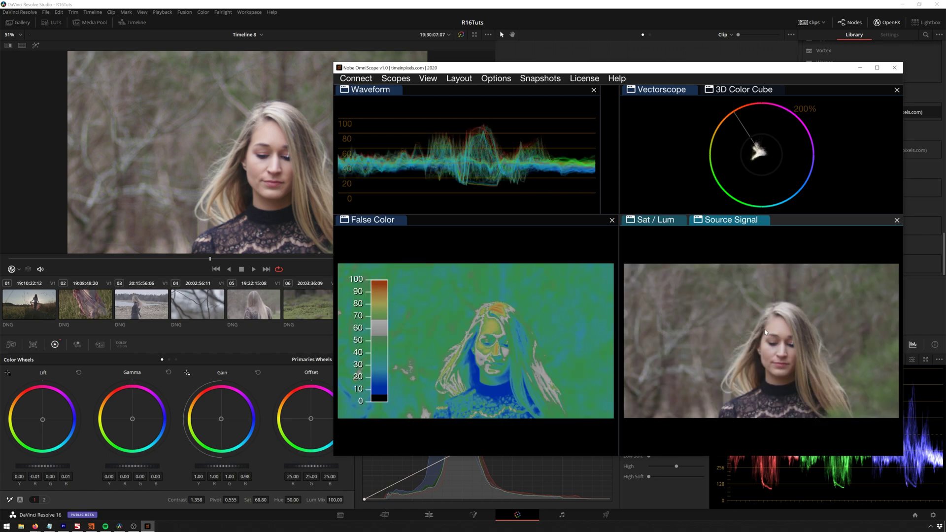
{"action": "left_click_drag", "start_coordinate": [777, 337], "coordinate": [805, 383]}
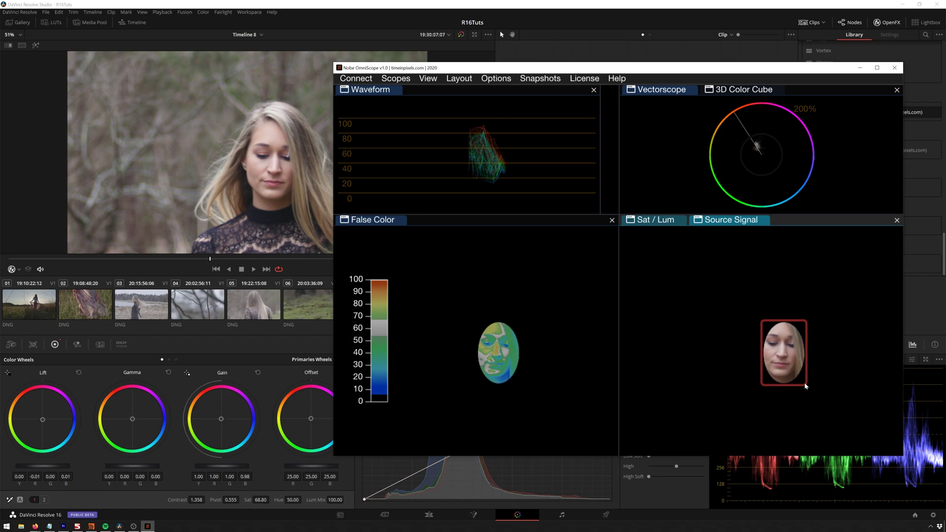
{"action": "left_click_drag", "start_coordinate": [804, 383], "coordinate": [804, 381]}
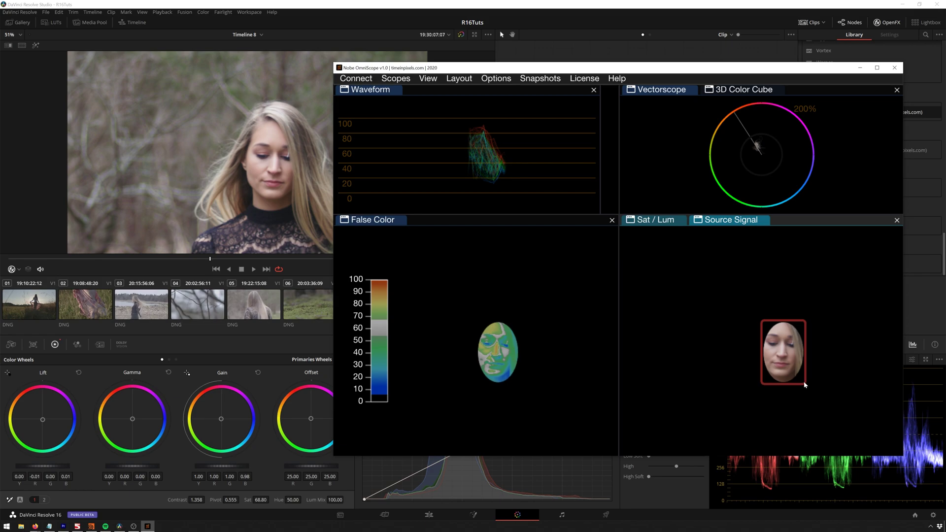
{"action": "left_click", "coordinate": [804, 385]}
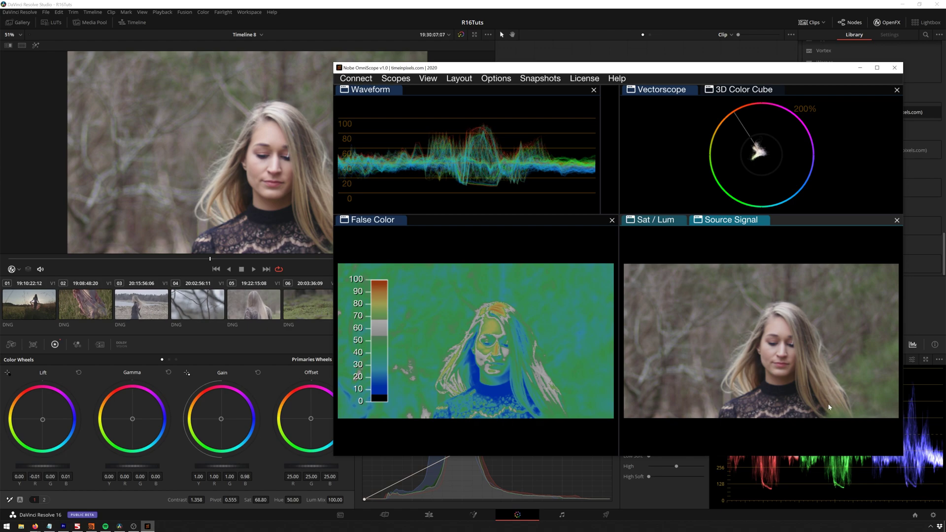
{"action": "left_click_drag", "start_coordinate": [858, 355], "coordinate": [902, 427]}
{"action": "left_click", "coordinate": [735, 300]}
{"action": "left_click_drag", "start_coordinate": [466, 303], "coordinate": [527, 384]}
{"action": "left_click", "coordinate": [475, 321]}
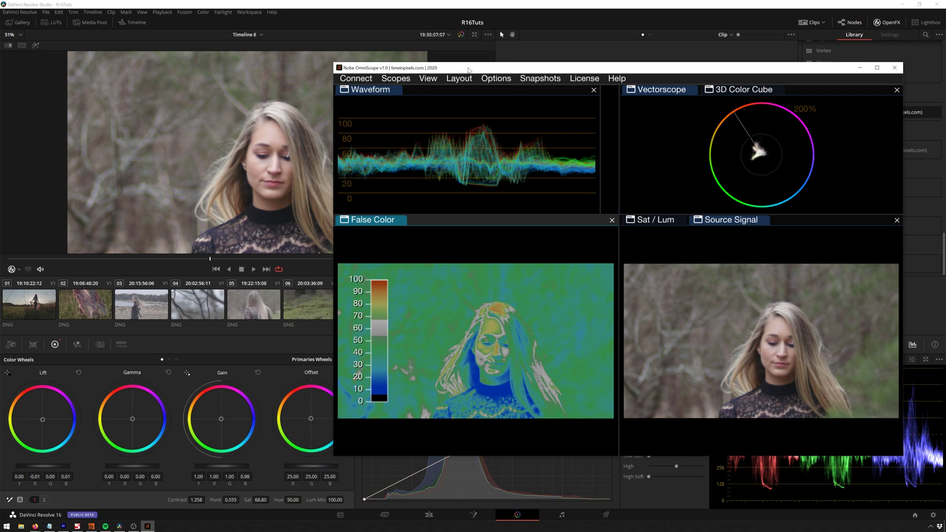
Step: Shift the scope window left and change the Preferences Mask shape from Ellipse to Rectangle
{"action": "left_click_drag", "start_coordinate": [470, 68], "coordinate": [421, 66]}
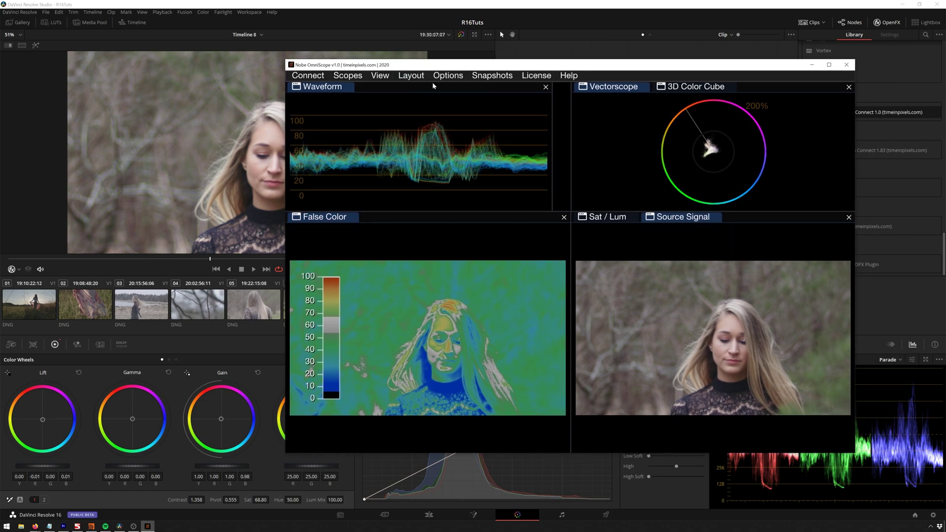
{"action": "left_click", "coordinate": [419, 77]}
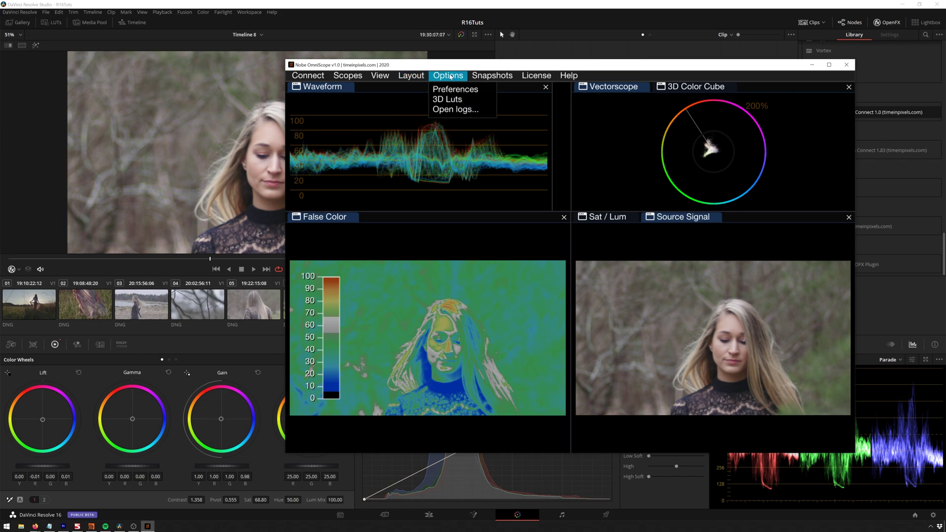
{"action": "left_click", "coordinate": [456, 89]}
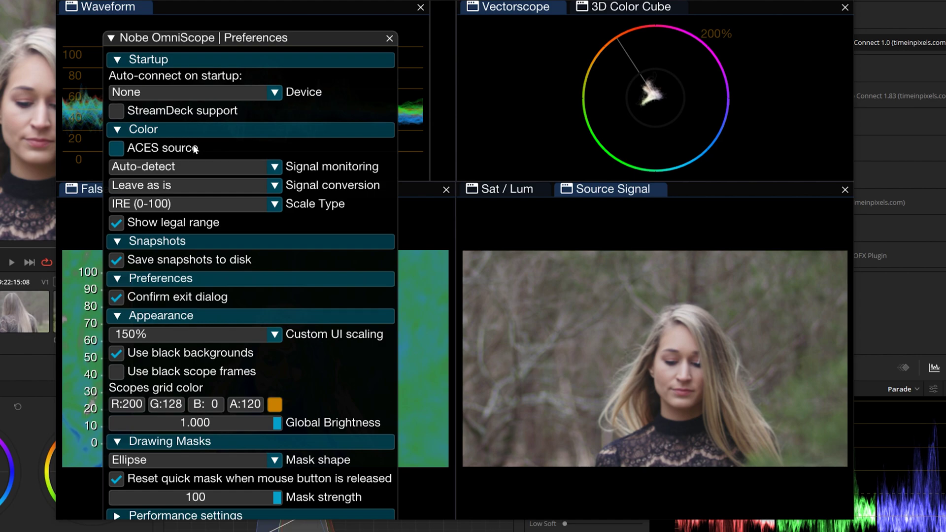
{"action": "left_click", "coordinate": [274, 461]}
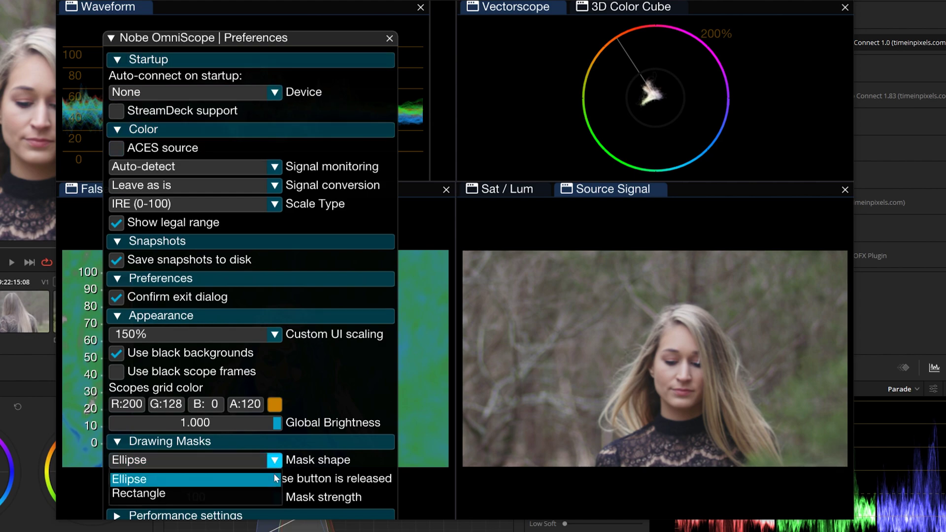
{"action": "left_click", "coordinate": [205, 493]}
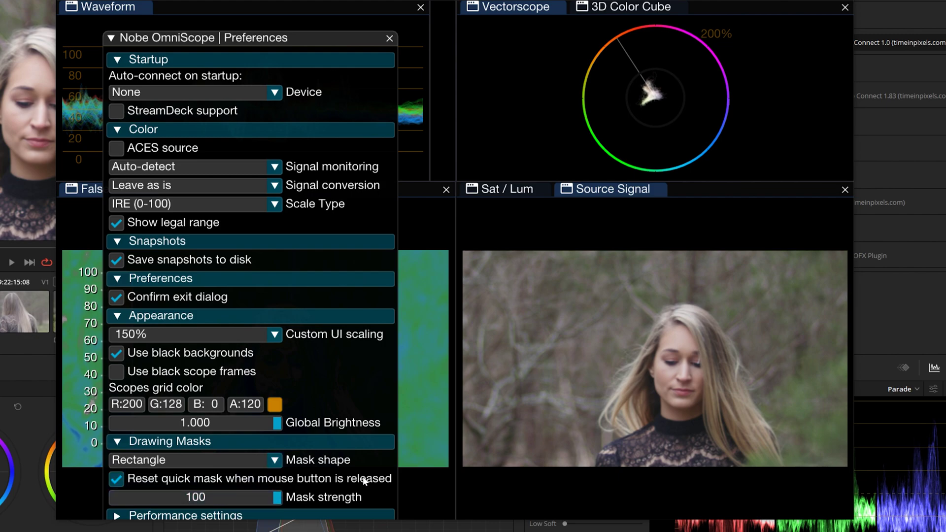
Step: Expand and review Performance settings, then move Preferences over the Waveform and Vectorscope
{"action": "left_click", "coordinate": [207, 466]}
{"action": "scroll", "coordinate": [434, 441], "scroll_direction": "down", "scroll_amount": 3}
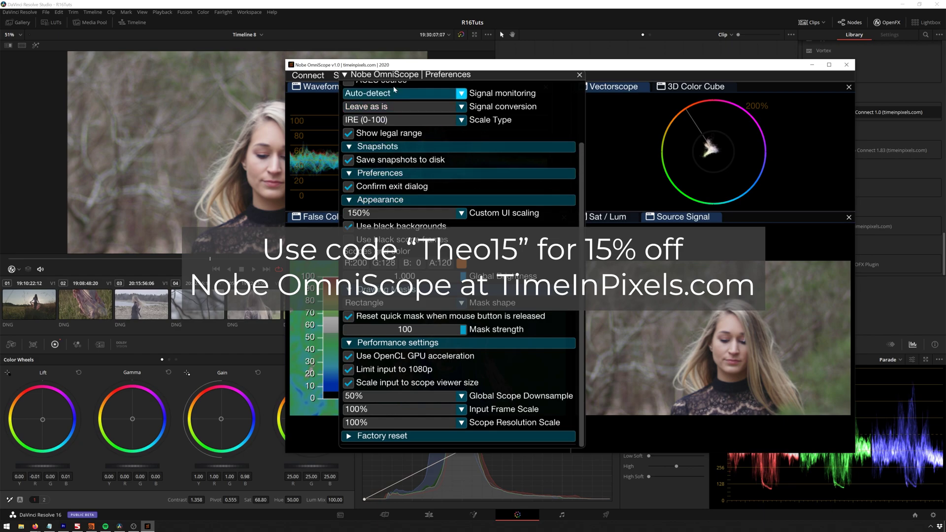
{"action": "scroll", "coordinate": [579, 229], "scroll_direction": "up", "scroll_amount": 5}
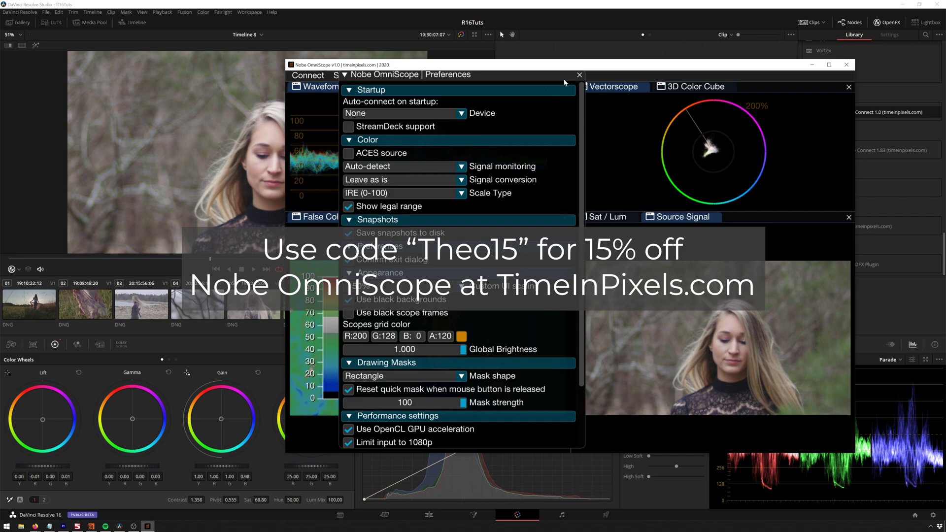
{"action": "left_click_drag", "start_coordinate": [547, 79], "coordinate": [566, 88]}
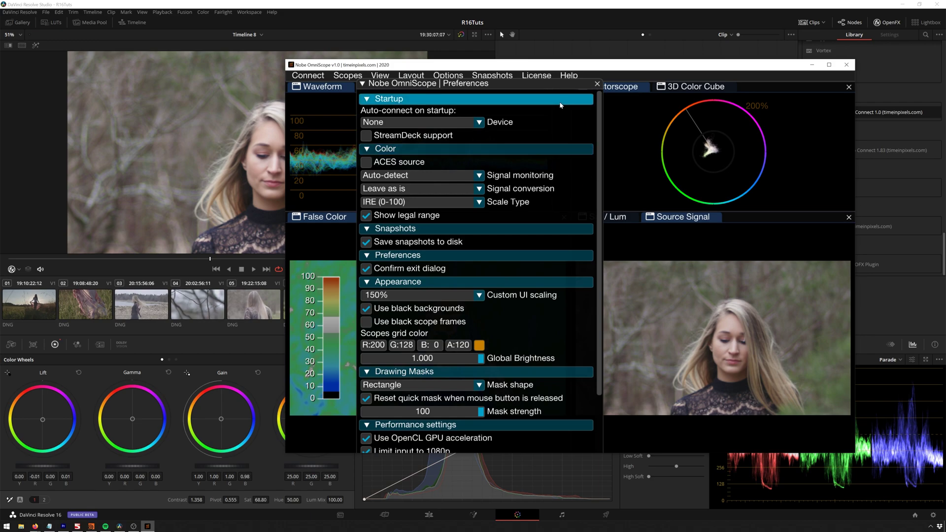
{"action": "left_click_drag", "start_coordinate": [547, 87], "coordinate": [558, 99]}
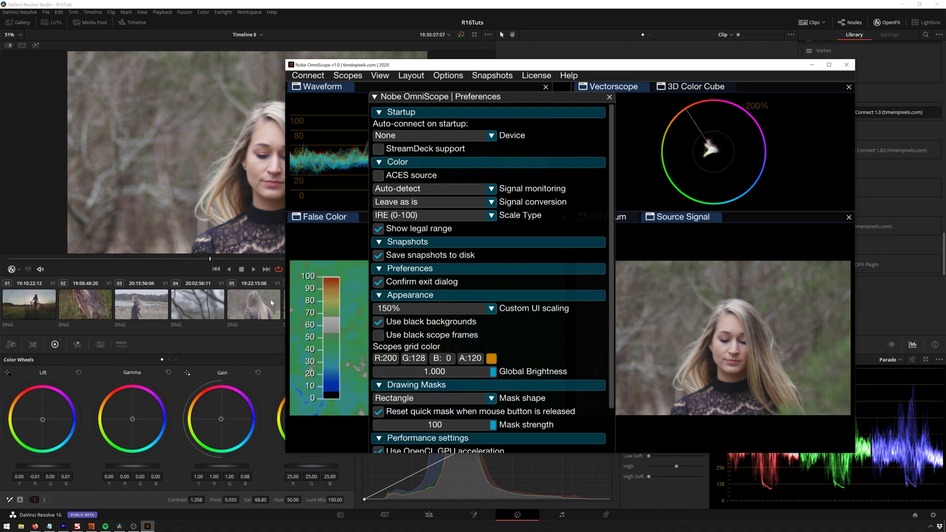
Step: Close Preferences and drag the OmniScope window further left over Resolve's viewer
{"action": "left_click", "coordinate": [605, 87]}
{"action": "left_click_drag", "start_coordinate": [593, 67], "coordinate": [433, 75]}
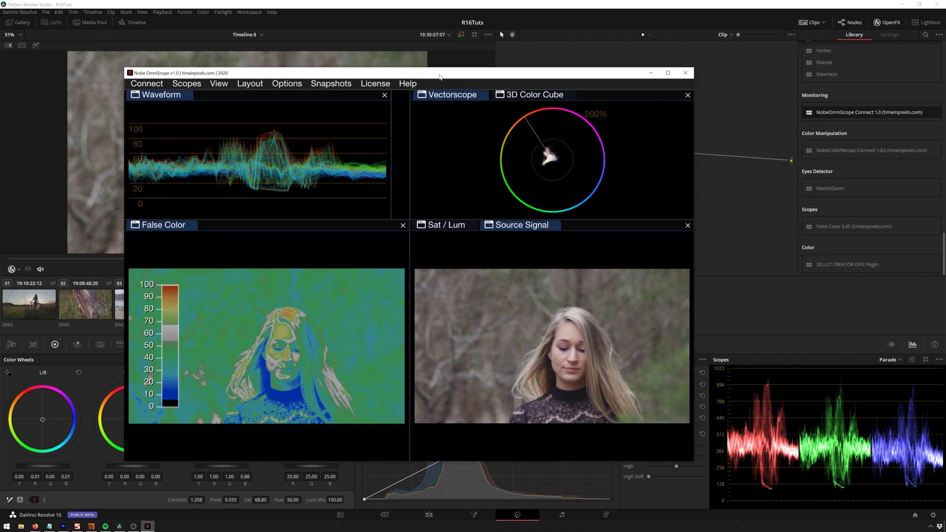